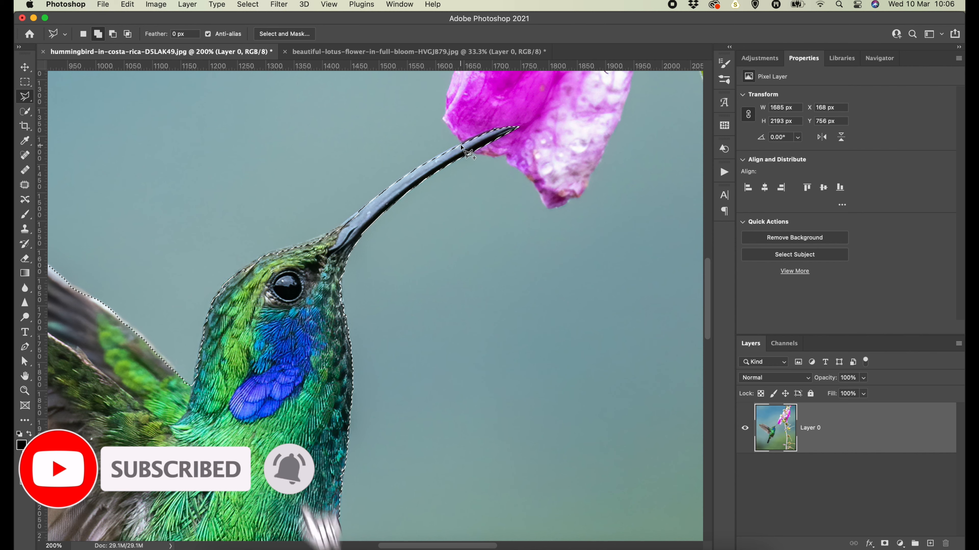
# Add the edge along the crown and back of the hummingbird's head to the selection with the Polygonal Lasso
pyautogui.hscroll(-2, 461, 145)
pyautogui.hscroll(-1, 460, 145)
pyautogui.click(420, 202)
pyautogui.click(398, 220)
pyautogui.click(379, 230)
pyautogui.click(363, 235)
pyautogui.click(339, 242)
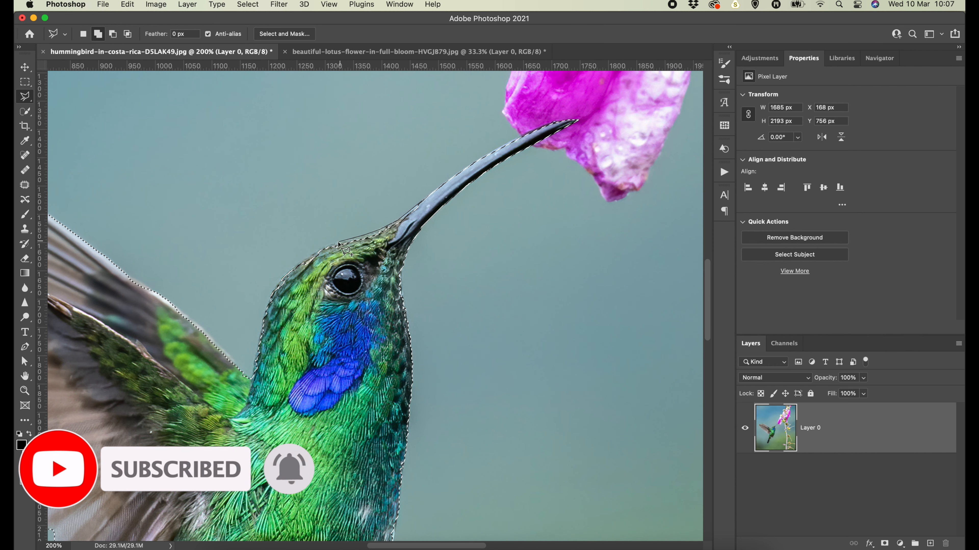
pyautogui.click(320, 249)
pyautogui.click(301, 265)
pyautogui.click(281, 279)
pyautogui.click(271, 295)
pyautogui.click(264, 316)
pyautogui.click(259, 344)
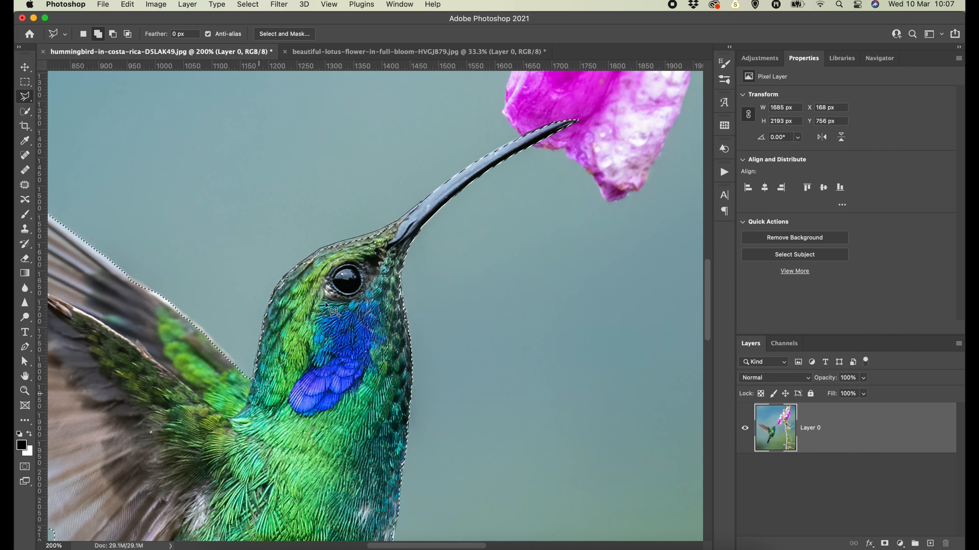
pyautogui.doubleClick(252, 376)
# Add the pale feathers between the hummingbird's tail and feet to the selection with the Polygonal Lasso
pyautogui.scroll(-8, 390, 369)
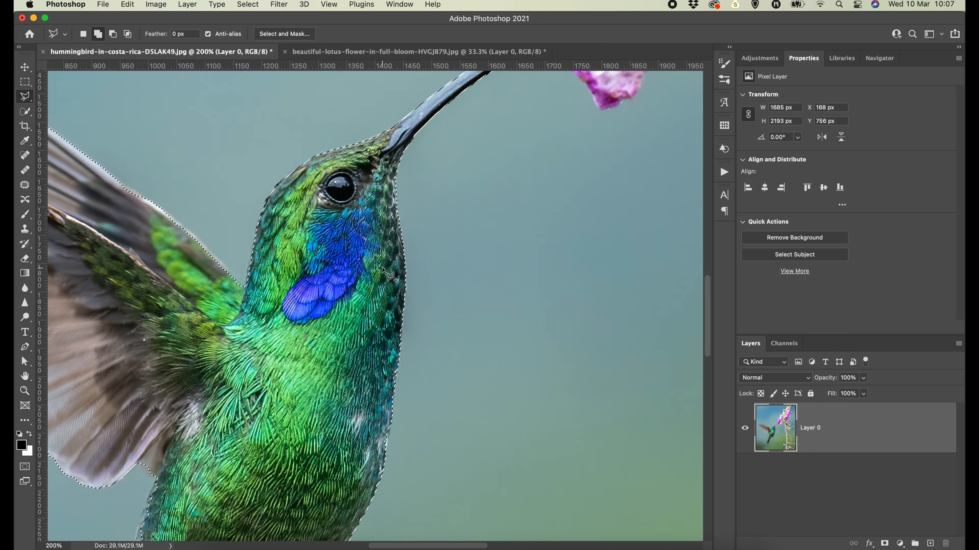
pyautogui.scroll(-9, 289, 378)
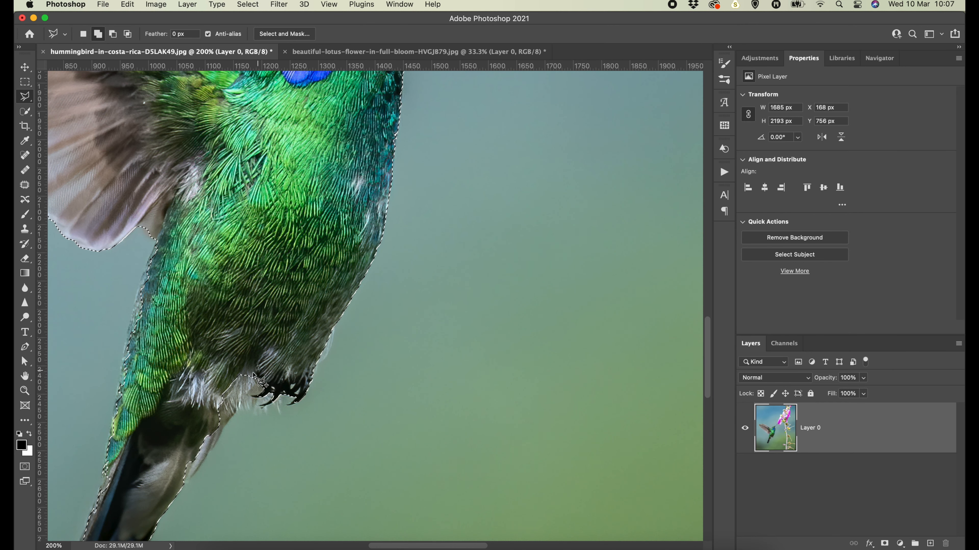
pyautogui.scroll(-5, 184, 383)
pyautogui.click(206, 361)
pyautogui.click(225, 323)
pyautogui.click(244, 308)
pyautogui.click(269, 306)
pyautogui.click(281, 294)
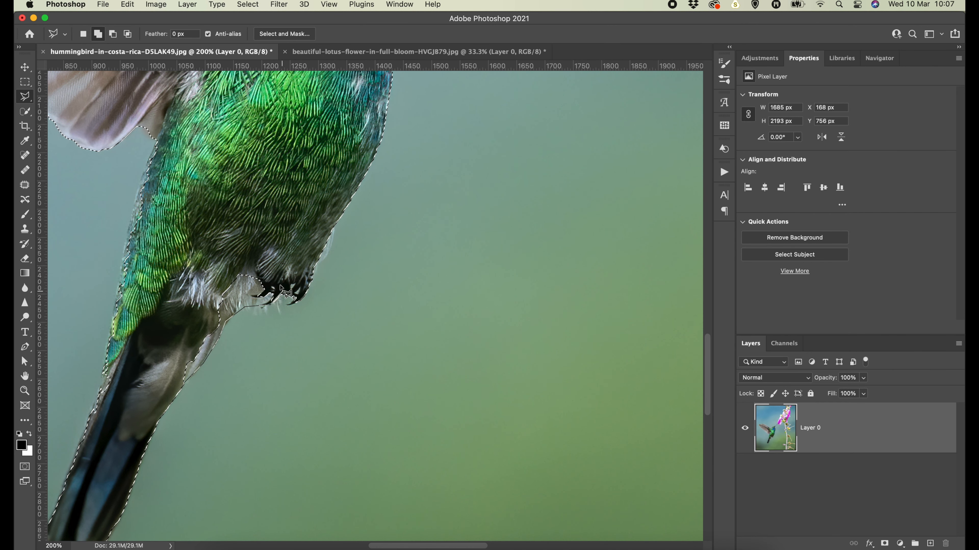
pyautogui.click(262, 256)
pyautogui.doubleClick(193, 270)
pyautogui.scroll(-3, 174, 292)
pyautogui.hscroll(-2, 175, 292)
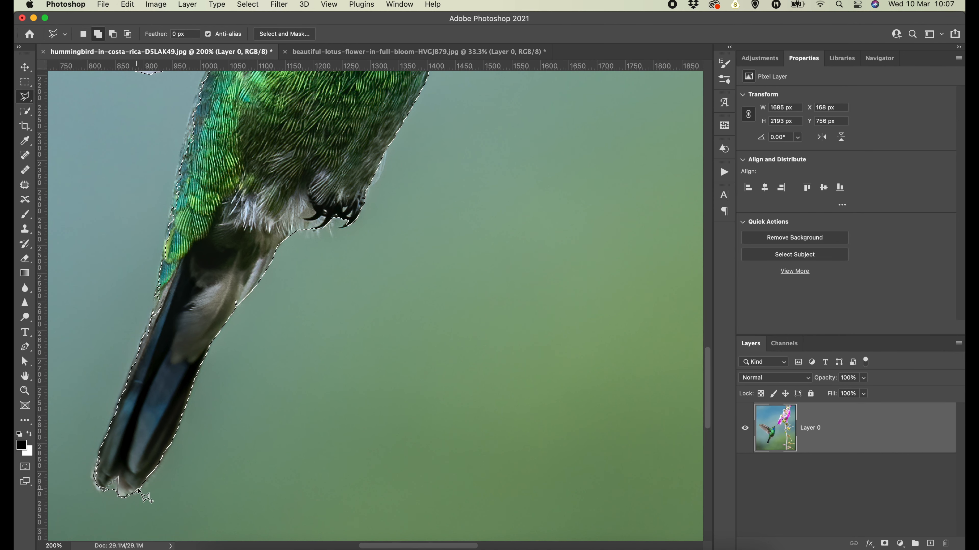
pyautogui.scroll(6, 131, 438)
pyautogui.click(149, 424)
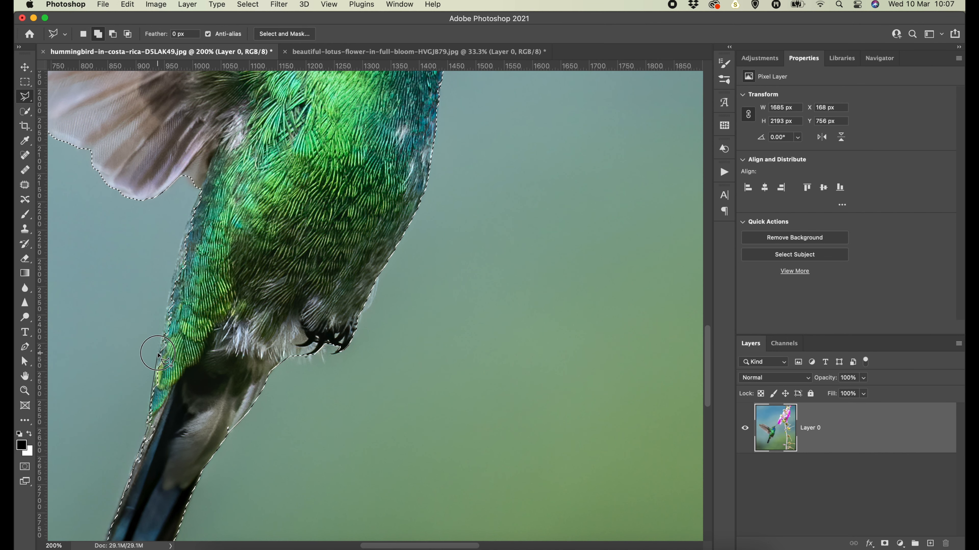
# Open the selection in Select and Mask and soften the outer edges of both wings with the Refine Edge Brush
pyautogui.scroll(10, 175, 477)
pyautogui.hscroll(-8, 175, 477)
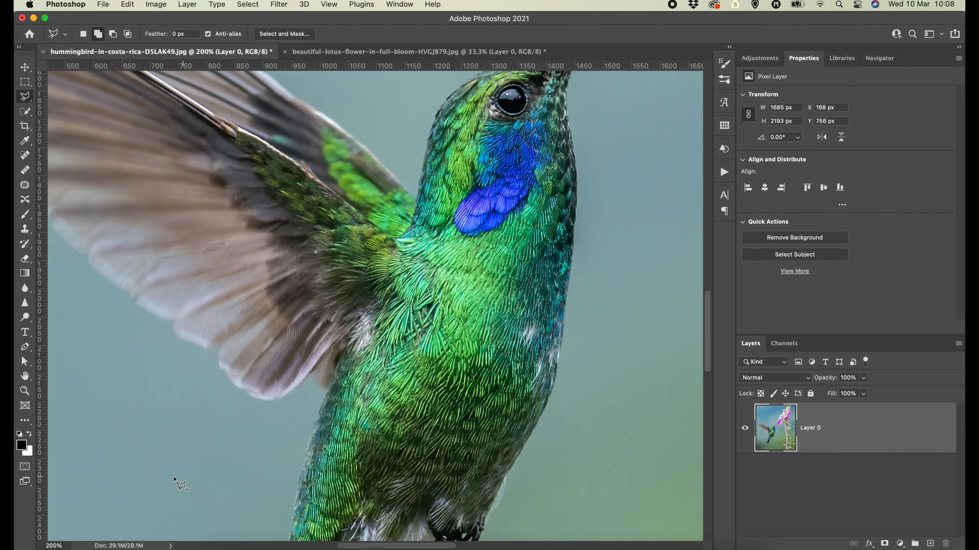
pyautogui.click(284, 33)
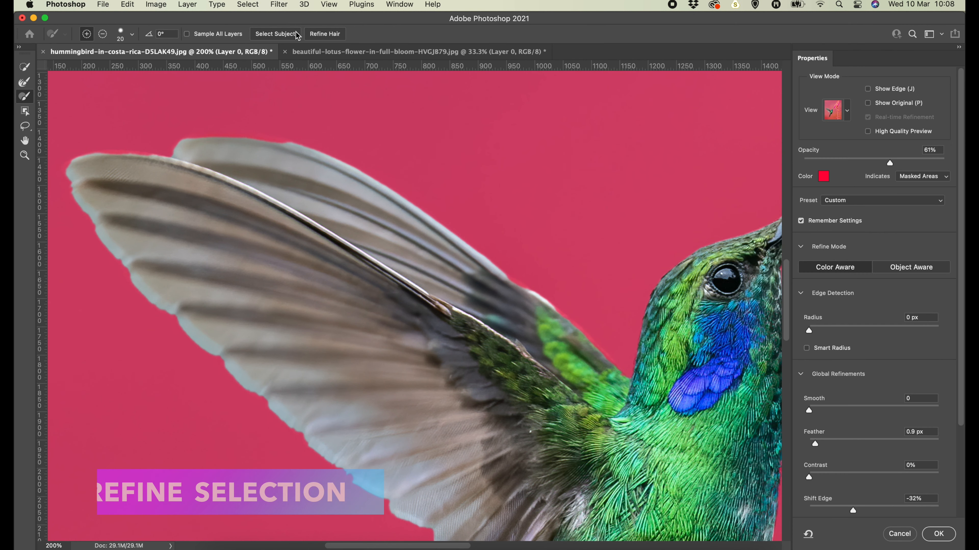
pyautogui.click(20, 80)
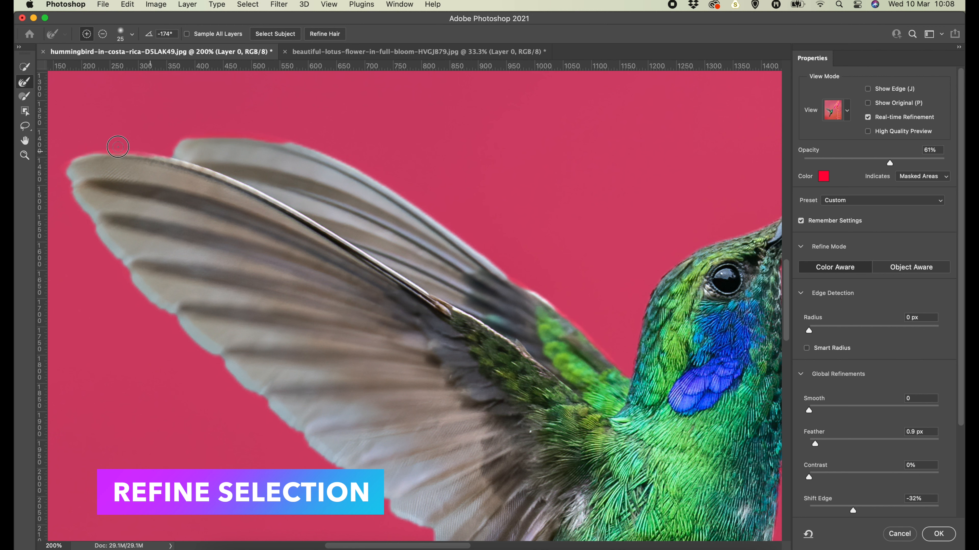
pyautogui.moveTo(87, 150)
pyautogui.mouseDown()
pyautogui.moveTo(70, 172)
pyautogui.moveTo(75, 200)
pyautogui.mouseUp()
pyautogui.moveTo(102, 243)
pyautogui.mouseDown()
pyautogui.moveTo(137, 290)
pyautogui.moveTo(288, 427)
pyautogui.mouseUp()
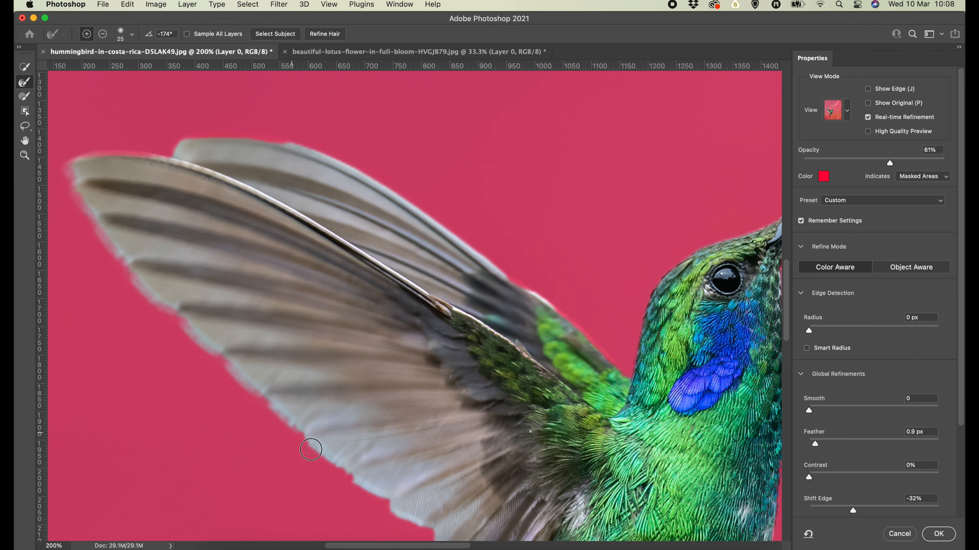
pyautogui.moveTo(366, 495); pyautogui.dragTo(391, 515)
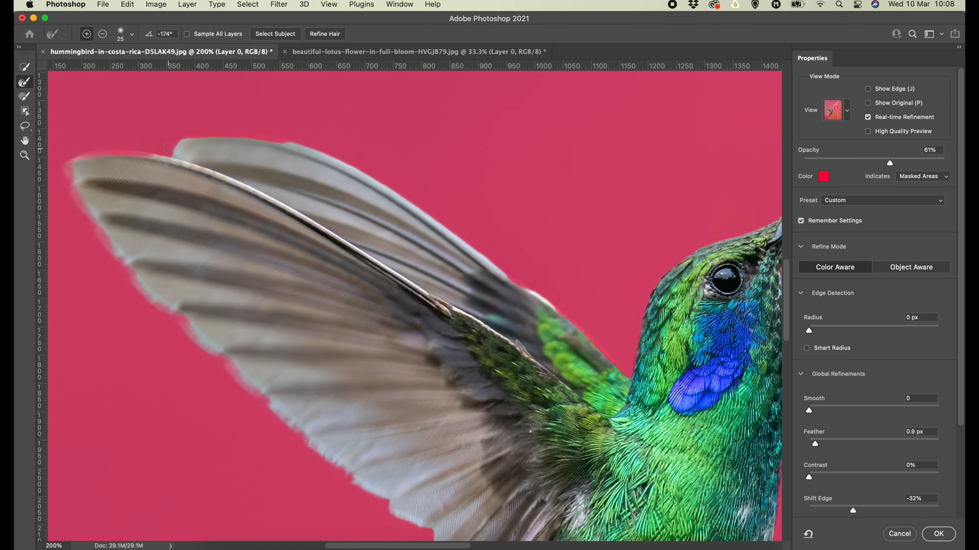
pyautogui.moveTo(208, 136); pyautogui.dragTo(306, 144)
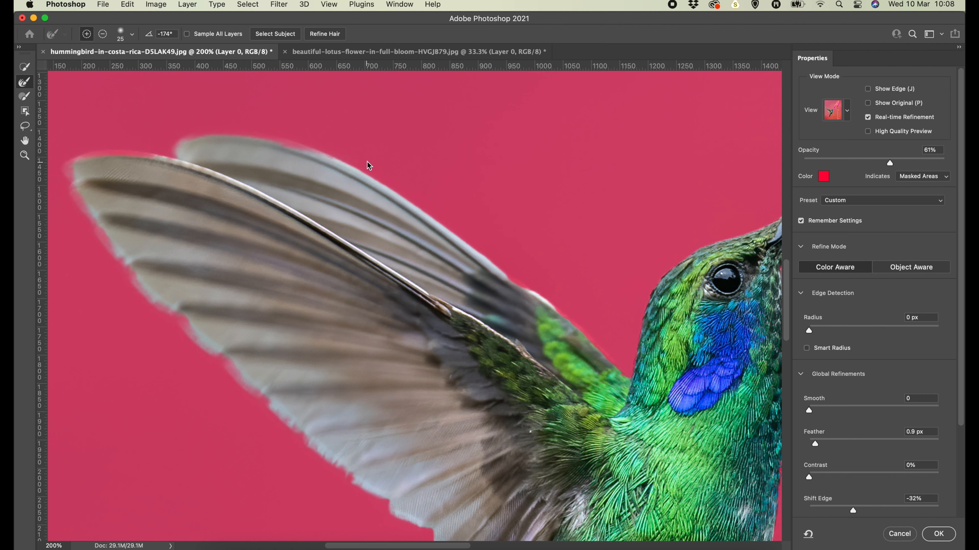
# Paint the lower edge of the front wing back into the selection with the Brush tool at size 20
pyautogui.click(24, 96)
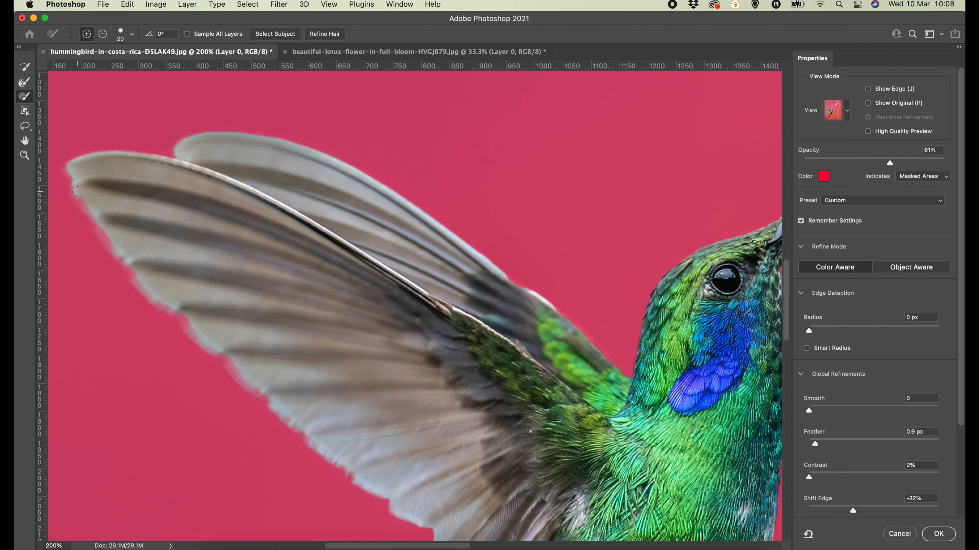
pyautogui.moveTo(157, 292)
pyautogui.mouseDown()
pyautogui.moveTo(184, 304)
pyautogui.moveTo(186, 323)
pyautogui.moveTo(215, 348)
pyautogui.moveTo(238, 350)
pyautogui.mouseUp()
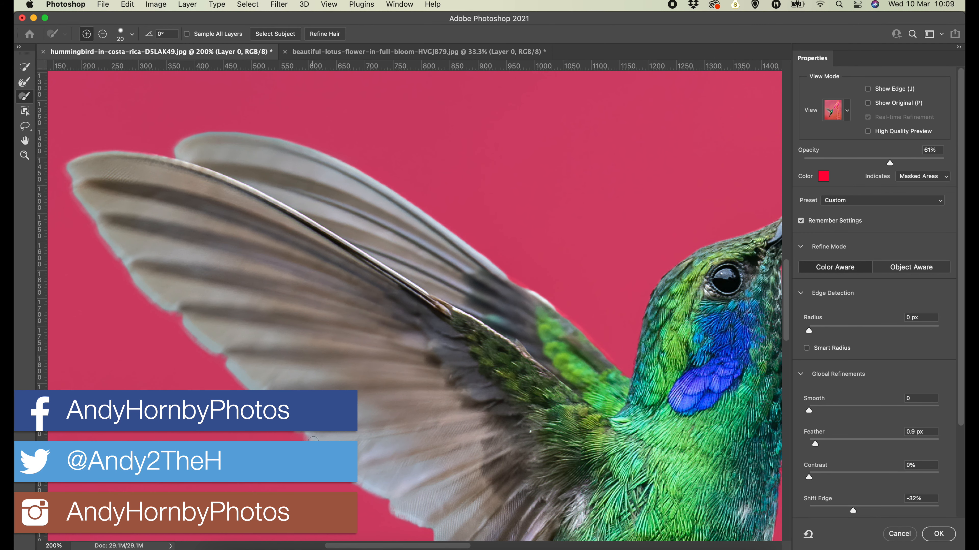
# Refine the fine feathers under the feet and along the tail with the Refine Edge Brush at size 45
pyautogui.scroll(-10, 364, 478)
pyautogui.hscroll(4, 363, 477)
pyautogui.press('r')
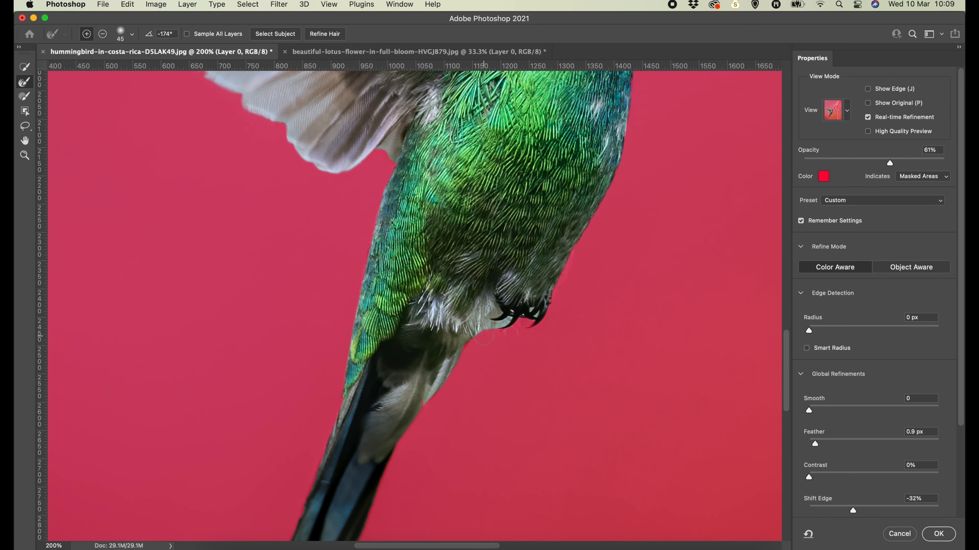
pyautogui.moveTo(483, 336)
pyautogui.mouseDown()
pyautogui.moveTo(535, 314)
pyautogui.moveTo(500, 327)
pyautogui.mouseUp()
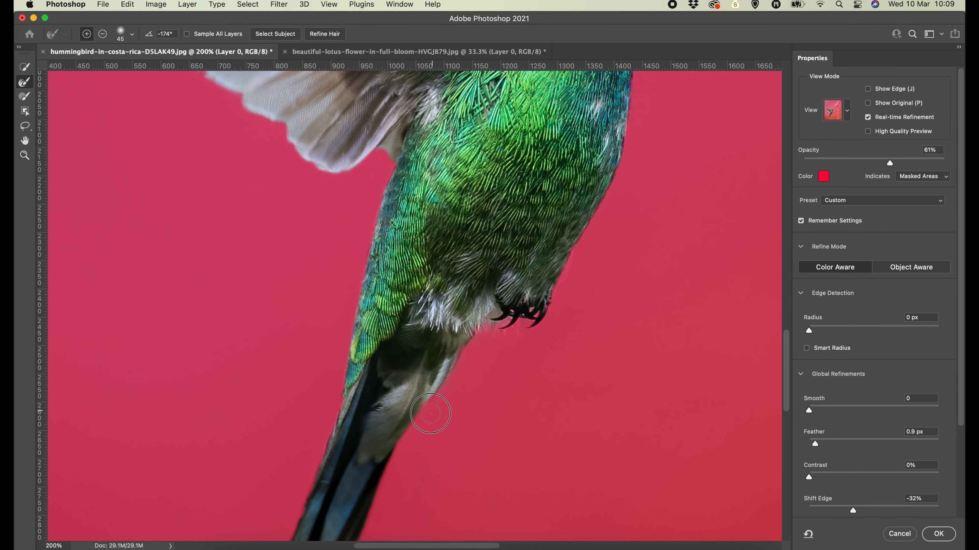
pyautogui.scroll(-5, 430, 413)
pyautogui.hscroll(-1, 430, 414)
pyautogui.click(24, 97)
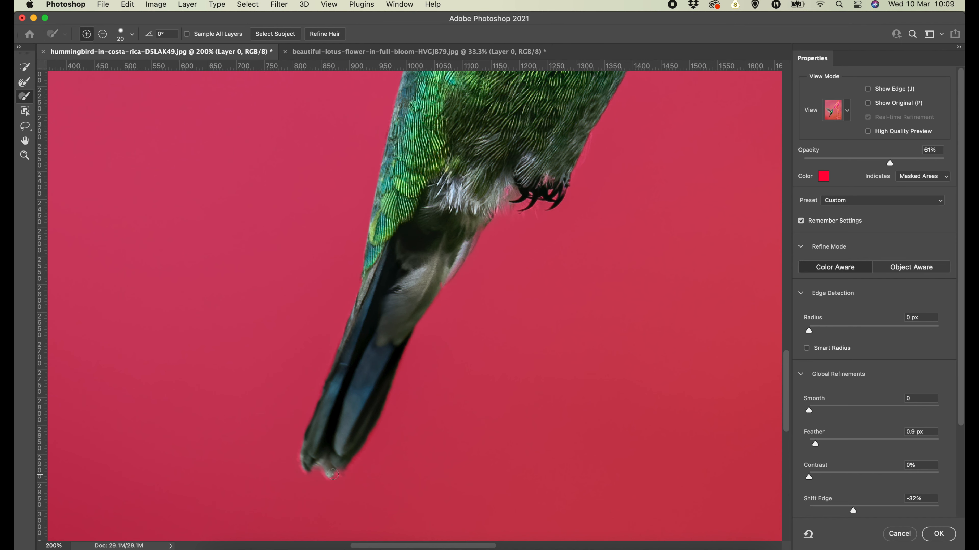
# Fine-tune the mask's feather slightly and output the refined hummingbird to a new layer with a layer mask
pyautogui.press('super+minus')
pyautogui.press('super+minus')
pyautogui.press('super+minus')
pyautogui.press('super+minus')
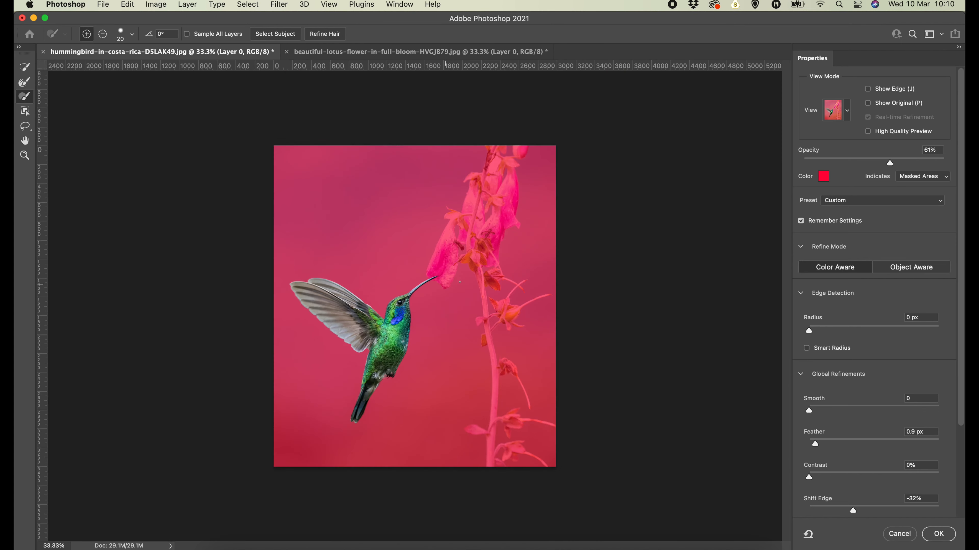
pyautogui.moveTo(815, 445); pyautogui.dragTo(814, 445)
pyautogui.click(938, 534)
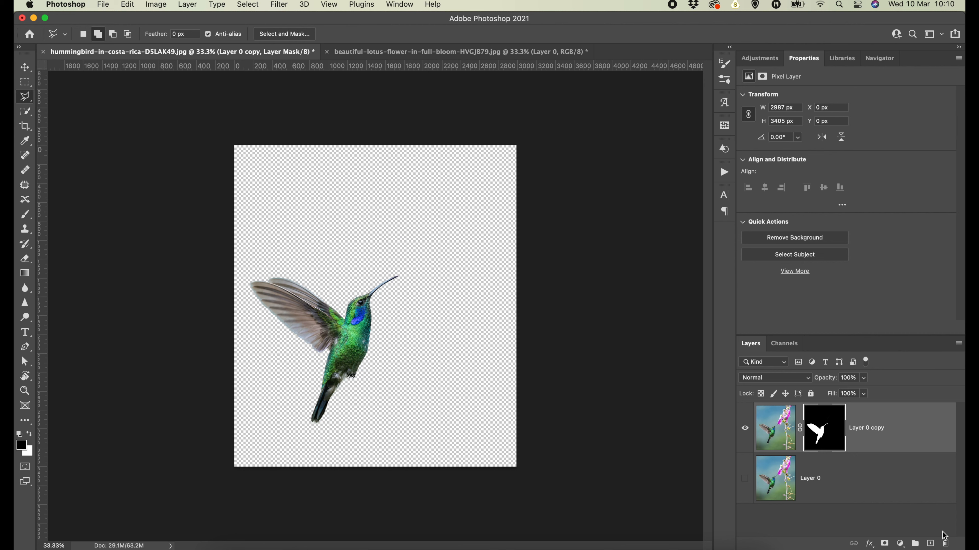
# Apply the layer mask to the hummingbird cutout and select the entire canvas
pyautogui.rightClick(823, 432)
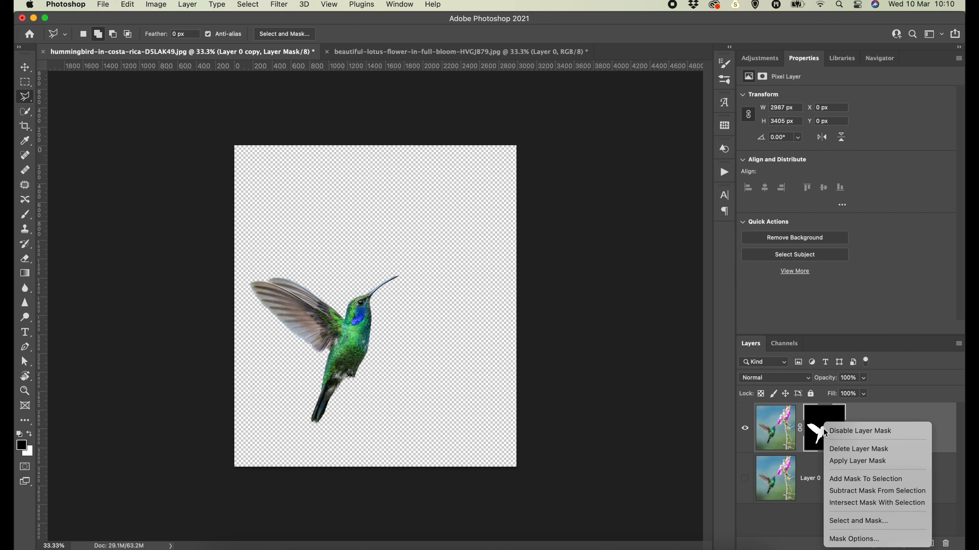
pyautogui.click(852, 461)
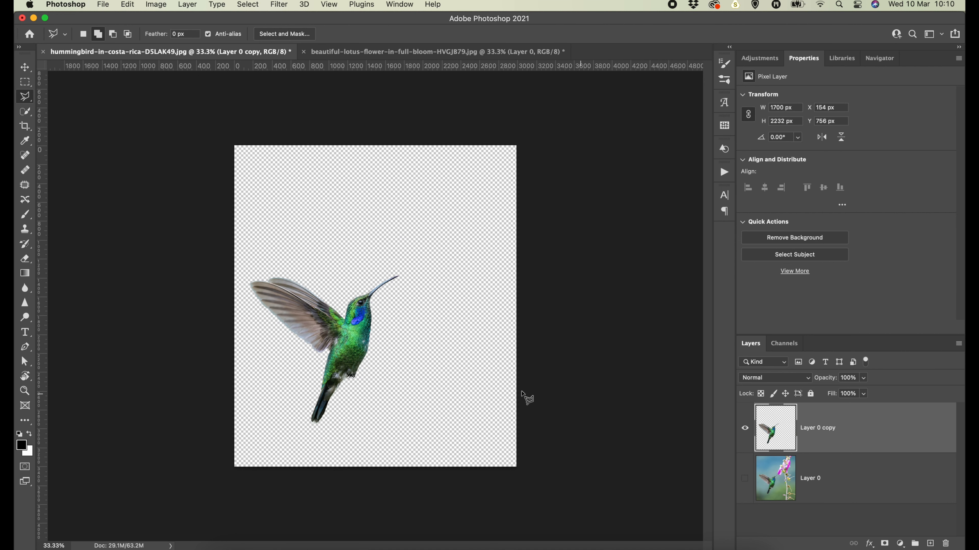
pyautogui.press('super+a')
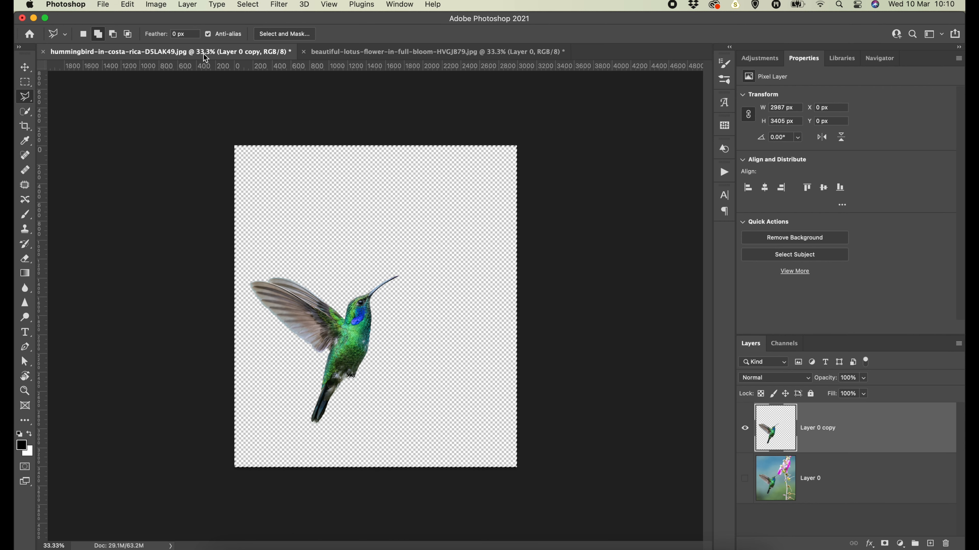
# Switch to the lotus flower image and rotate its layer 90° counter clockwise
pyautogui.click(326, 54)
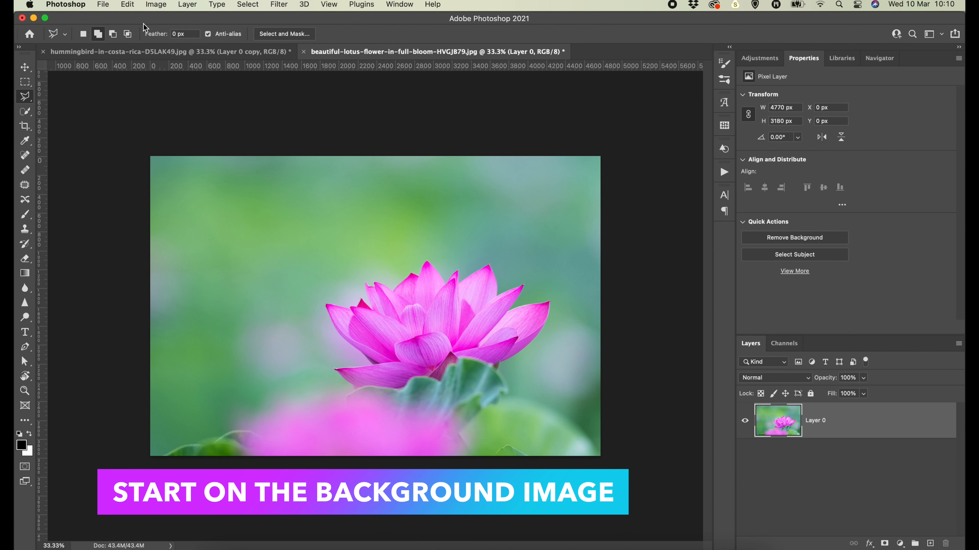
pyautogui.click(127, 4)
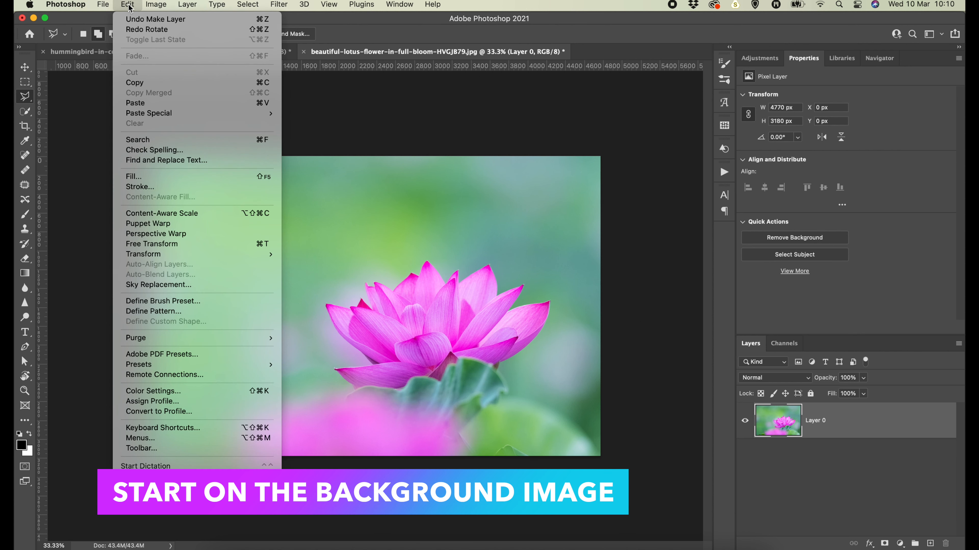
pyautogui.moveTo(201, 254)
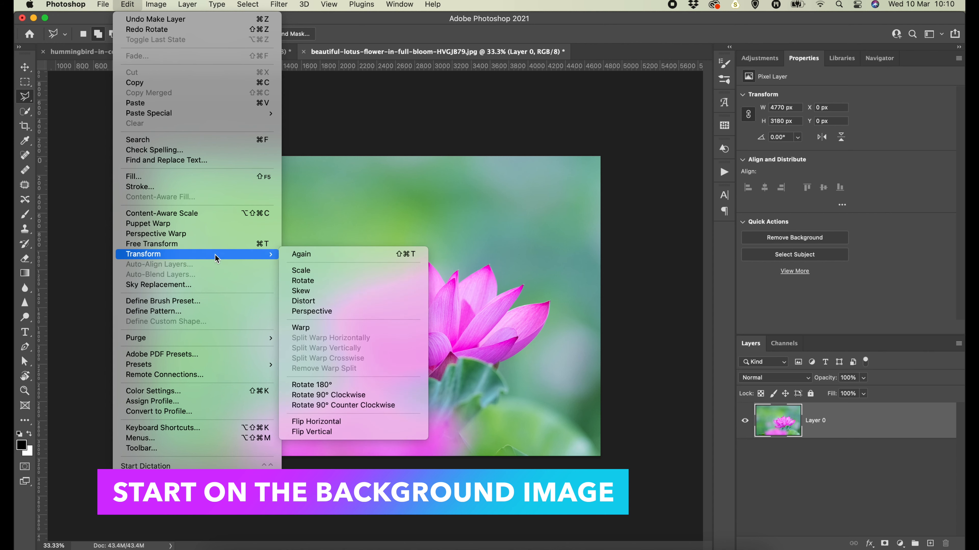
pyautogui.click(357, 406)
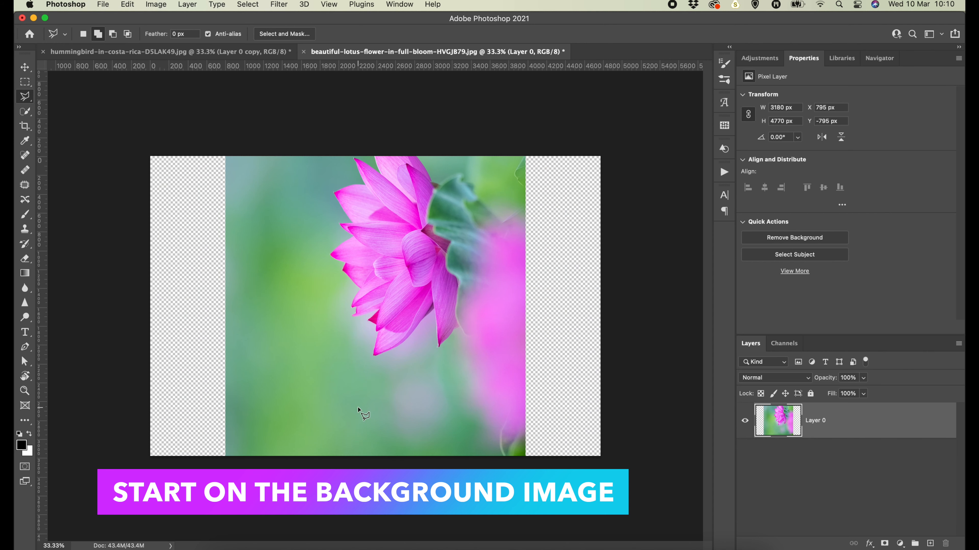
# Crop the lotus canvas to portrait, extending it vertically to the full picture and trimming the empty sides
pyautogui.click(26, 127)
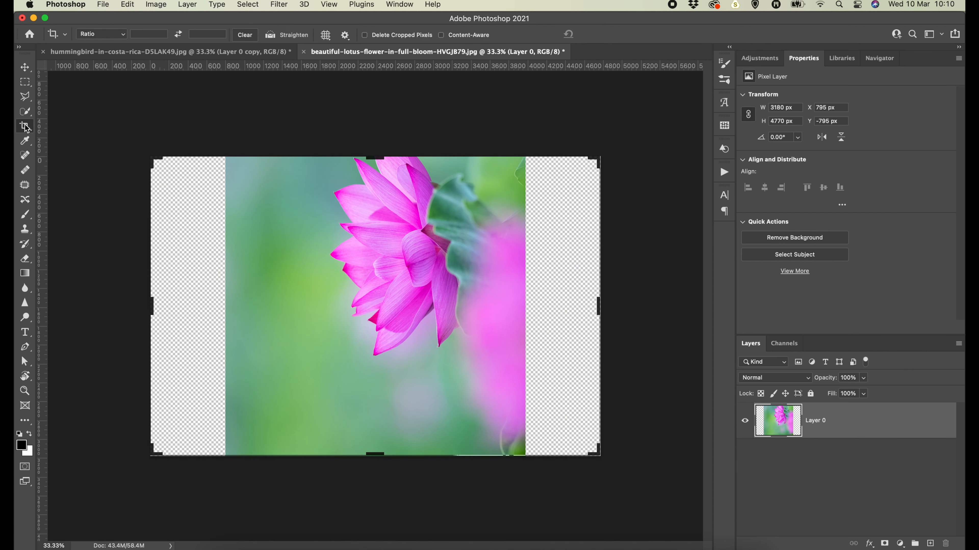
pyautogui.moveTo(375, 156); pyautogui.dragTo(378, 126)
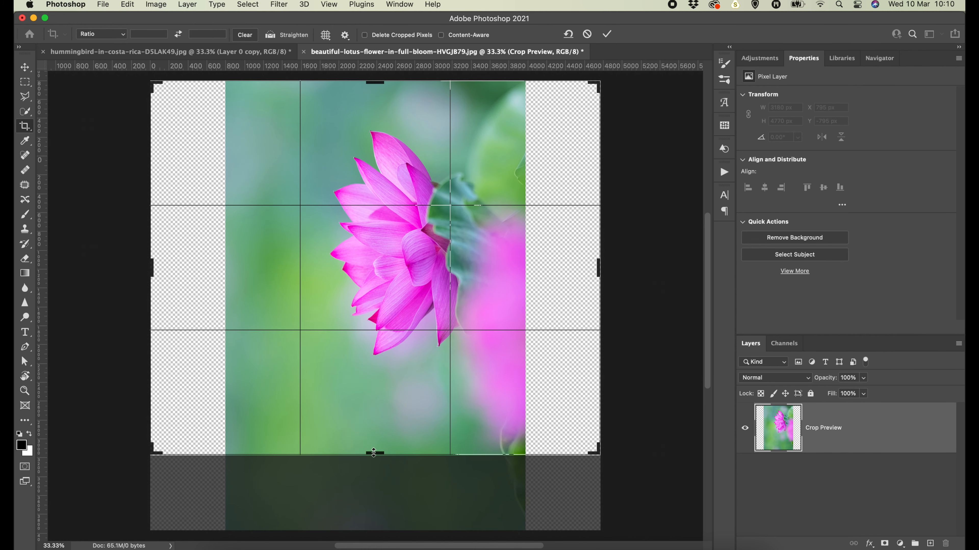
pyautogui.moveTo(375, 443); pyautogui.dragTo(374, 489)
pyautogui.moveTo(152, 306); pyautogui.dragTo(194, 304)
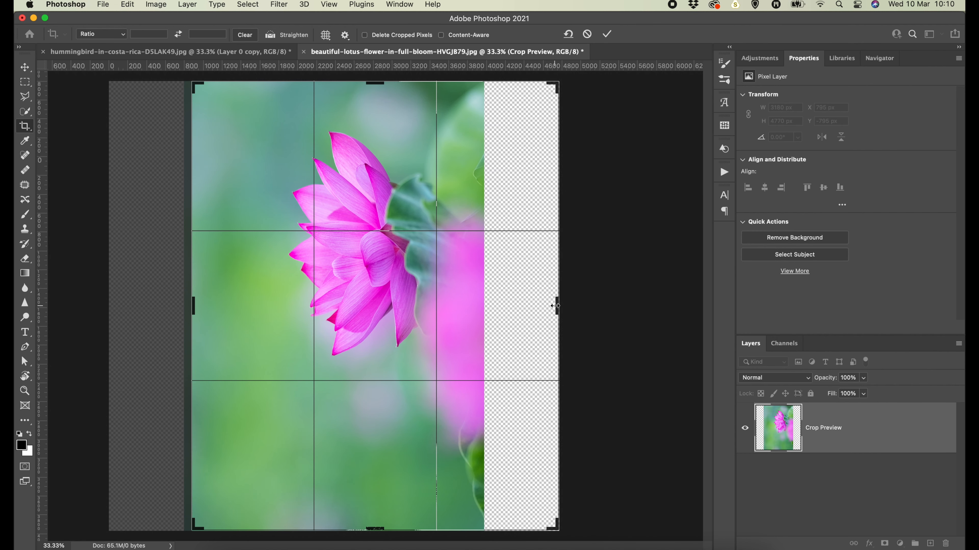
pyautogui.moveTo(556, 308); pyautogui.dragTo(519, 309)
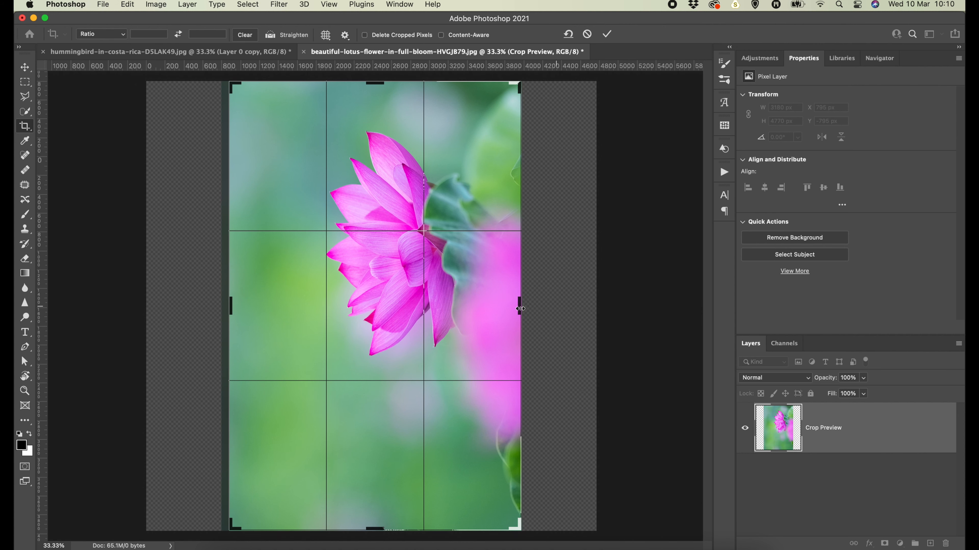
pyautogui.moveTo(230, 305); pyautogui.dragTo(223, 303)
pyautogui.press('Return')
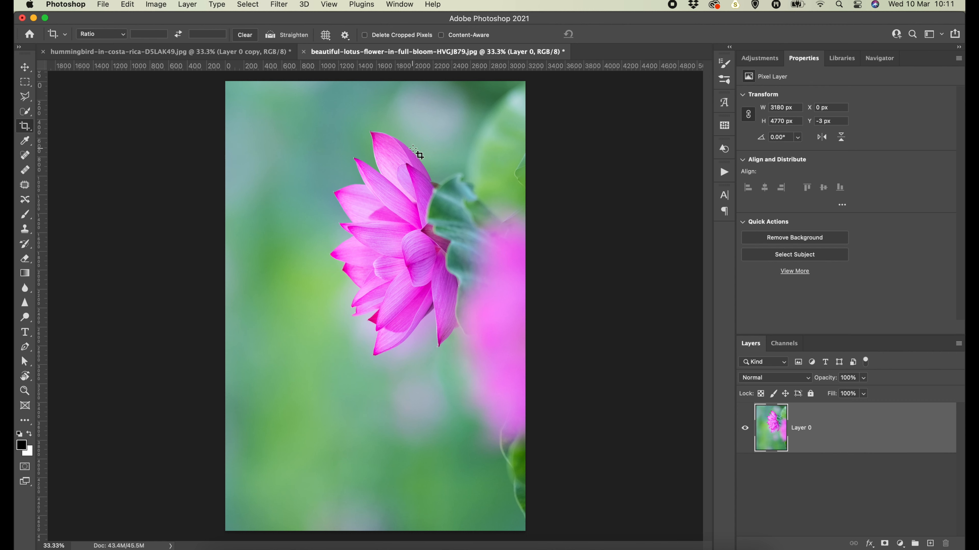
# Select the whole lotus image and rotate it about 13° clockwise with Free Transform
pyautogui.press('super+a')
pyautogui.press('super+t')
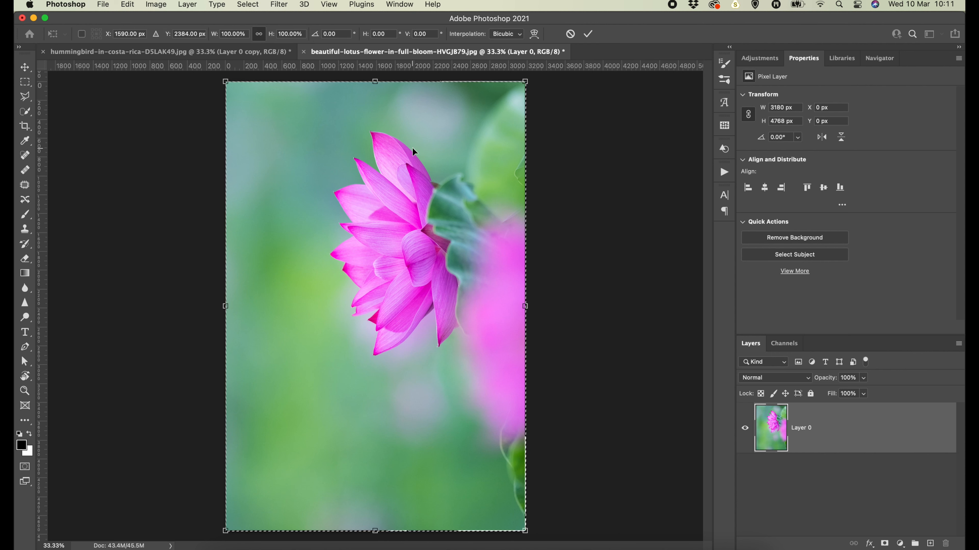
pyautogui.moveTo(575, 244); pyautogui.dragTo(597, 291)
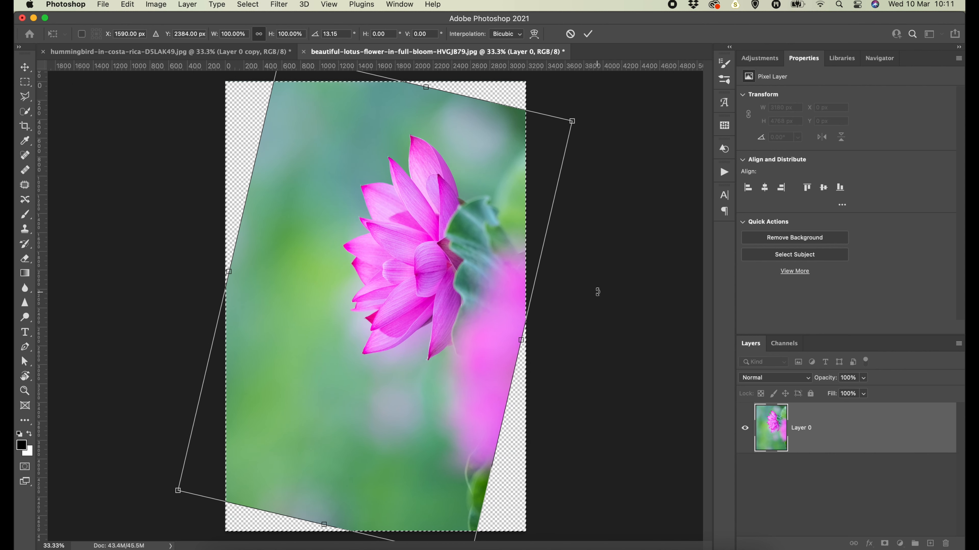
pyautogui.press('Return')
# Commit the rotation and crop the lotus canvas to 3680 × 4142 px, trimming the empty top and bottom and adding 500 px on the left
pyautogui.press('c')
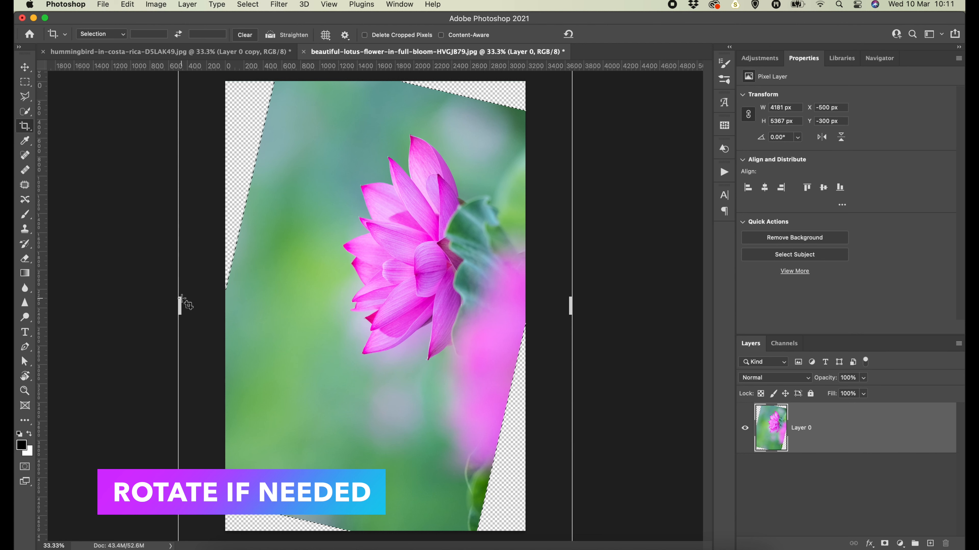
pyautogui.press('super')
pyautogui.press('super+minus')
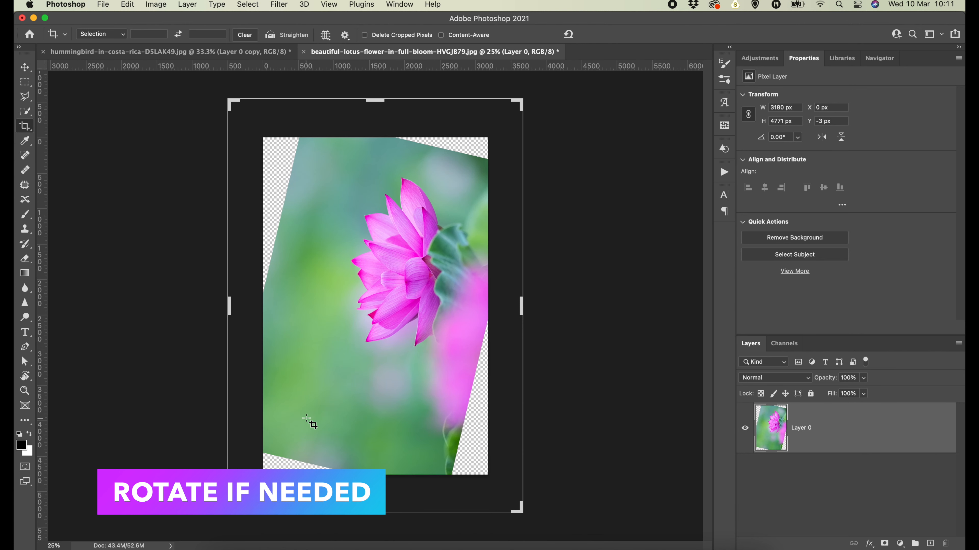
pyautogui.moveTo(375, 512); pyautogui.dragTo(375, 452)
pyautogui.moveTo(524, 356); pyautogui.dragTo(505, 356)
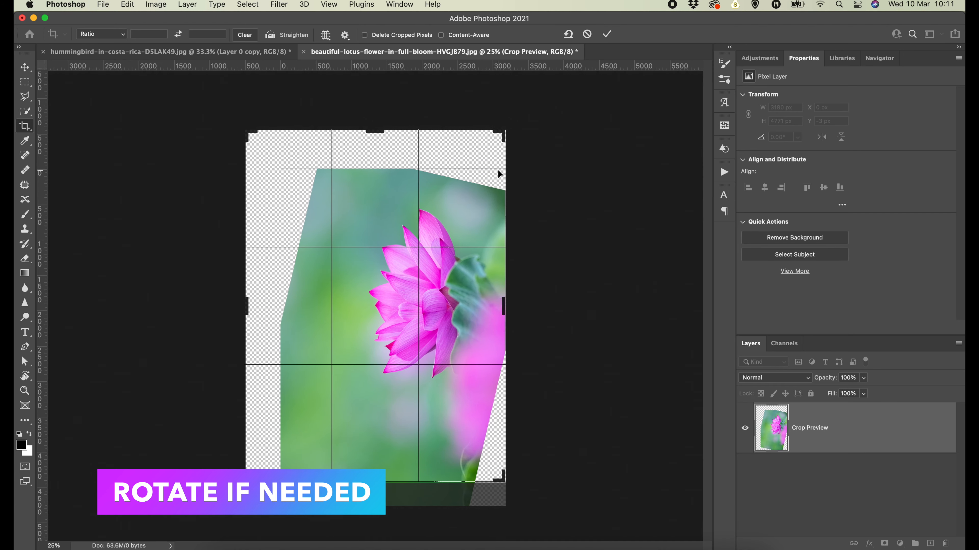
pyautogui.moveTo(374, 131); pyautogui.dragTo(374, 159)
pyautogui.press('Return')
# Select the strip left of the flower, stretch it to about 218% width with Content-Aware Scale to cover the empty left side, and deselect
pyautogui.press('m')
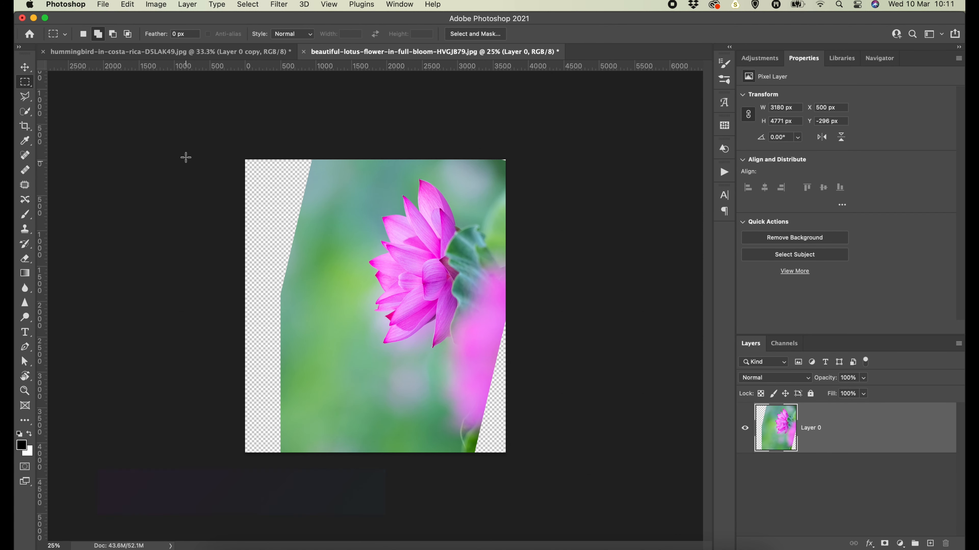
pyautogui.moveTo(229, 146); pyautogui.dragTo(348, 485)
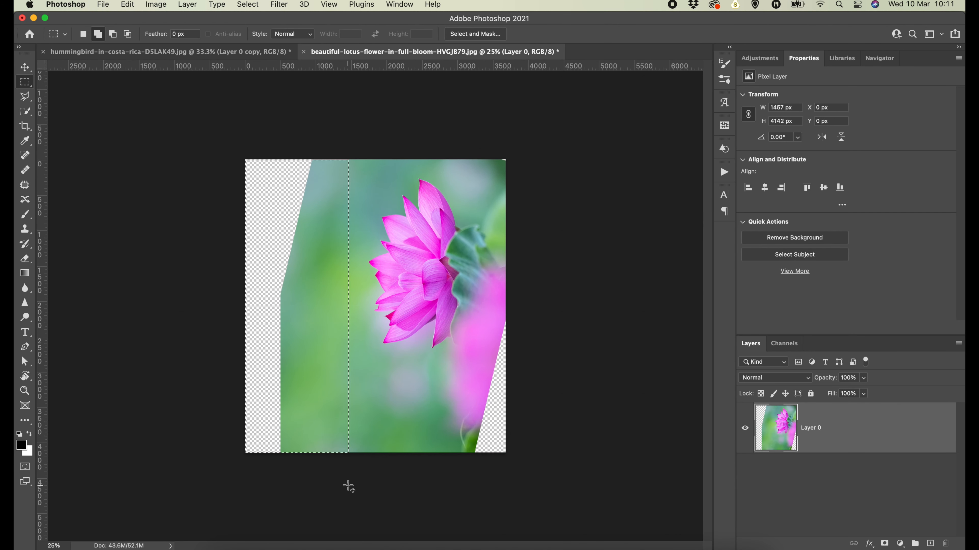
pyautogui.click(127, 5)
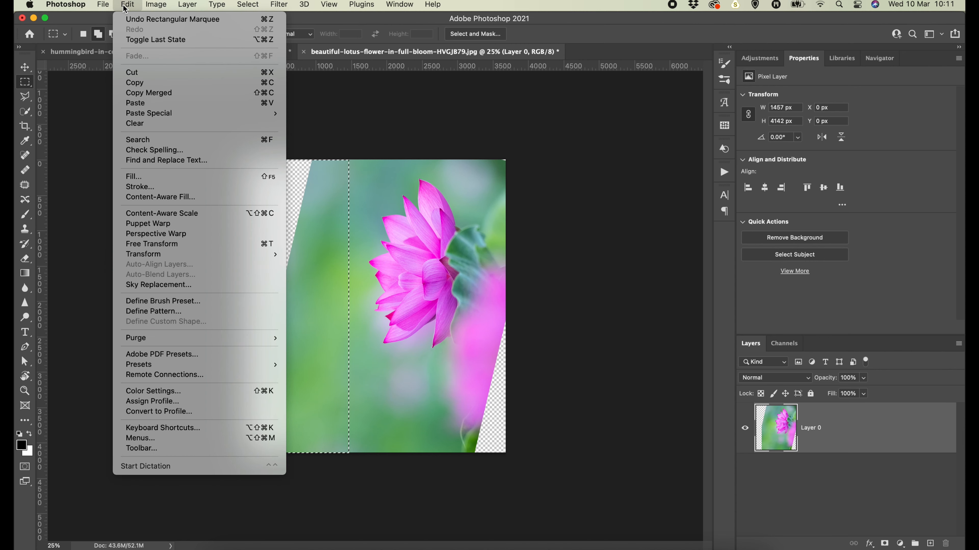
pyautogui.click(168, 215)
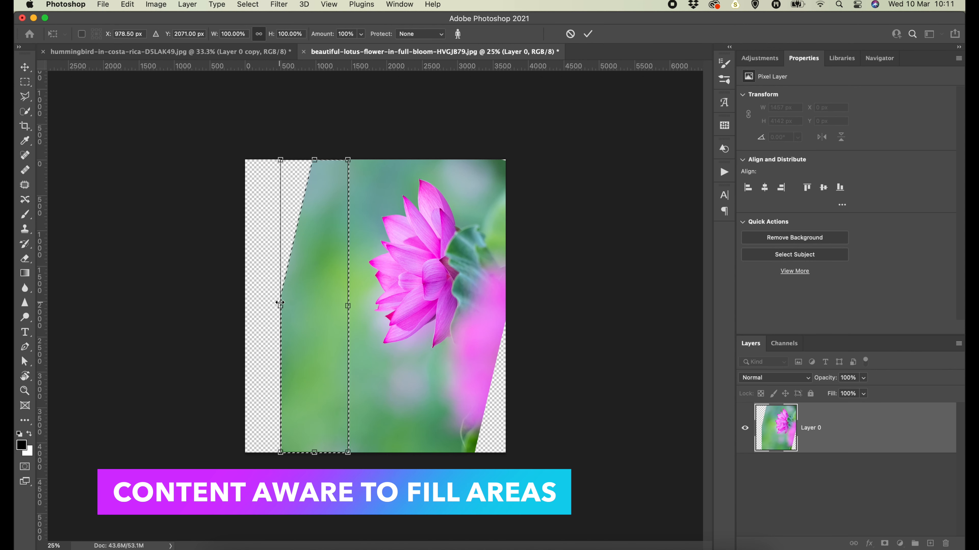
pyautogui.moveTo(280, 305); pyautogui.dragTo(200, 305)
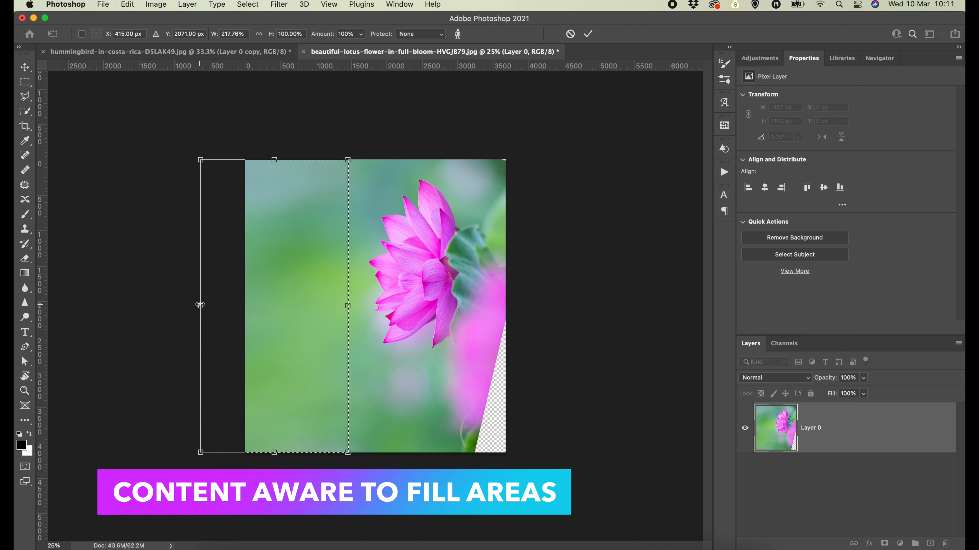
pyautogui.click(25, 67)
pyautogui.press('super+d')
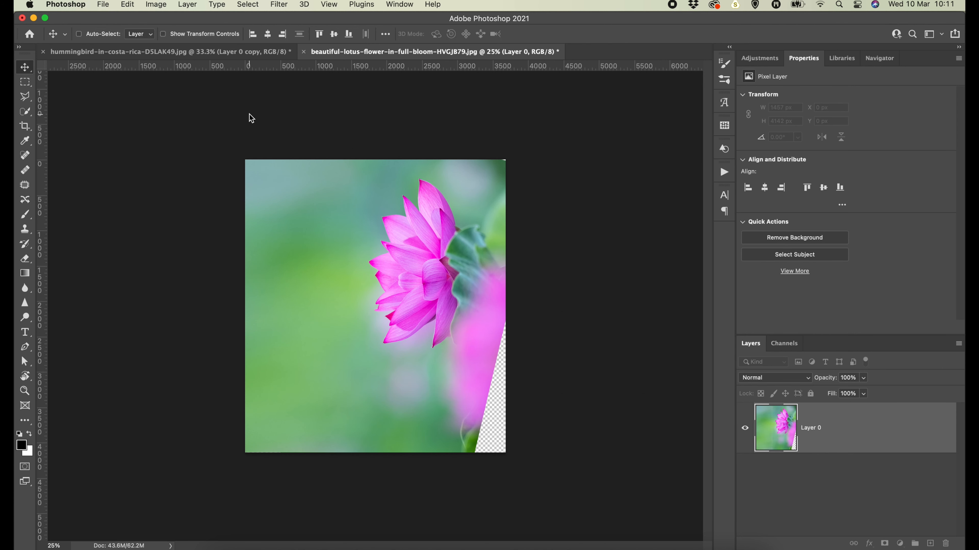
# Outline the transparent triangle in the lower-right corner with the Polygonal Lasso, fill it using Content-Aware Fill, and deselect
pyautogui.press('l')
pyautogui.click(507, 295)
pyautogui.click(466, 458)
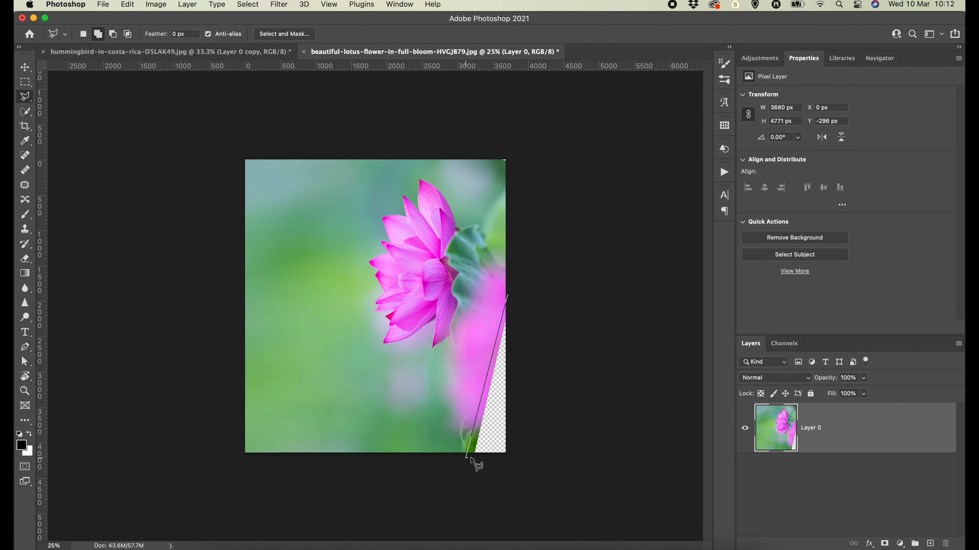
pyautogui.click(524, 463)
pyautogui.click(524, 306)
pyautogui.click(507, 296)
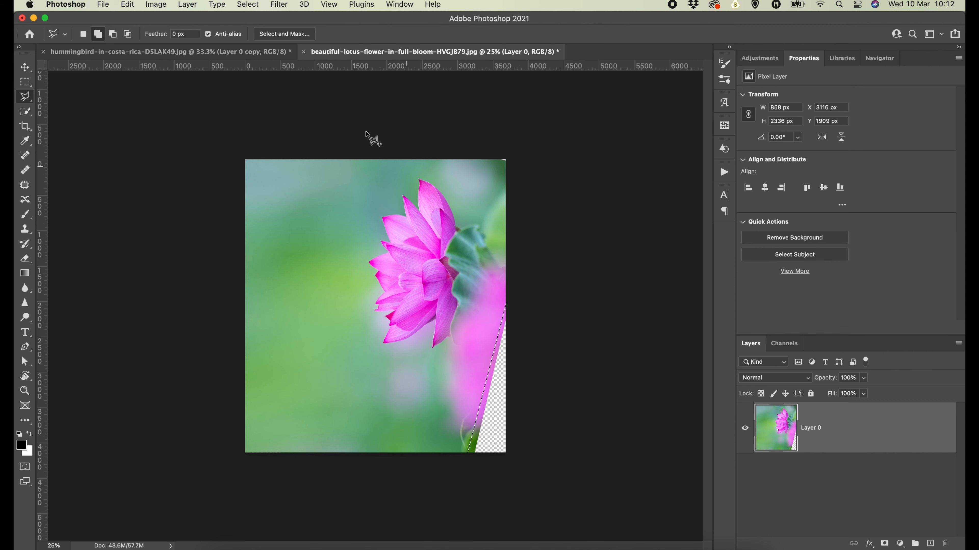
pyautogui.click(126, 5)
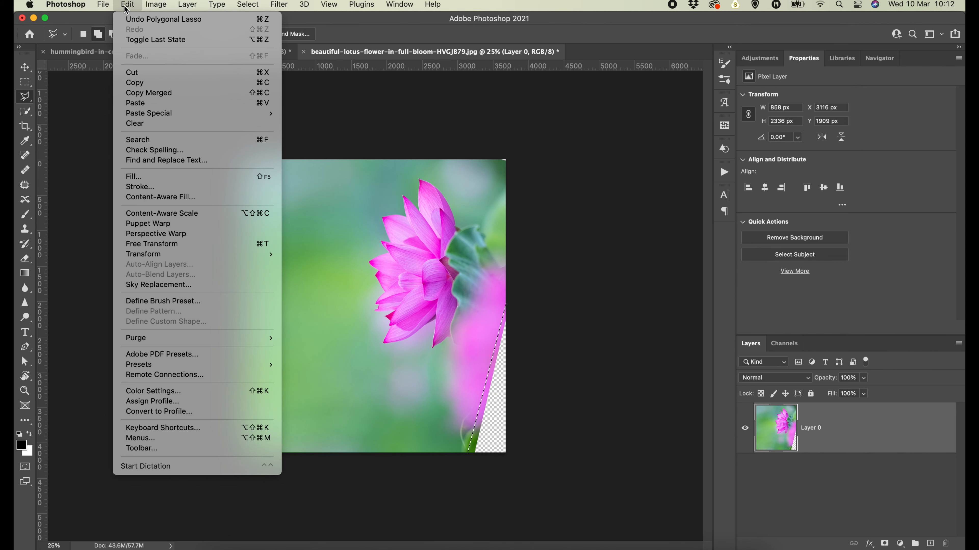
pyautogui.click(170, 199)
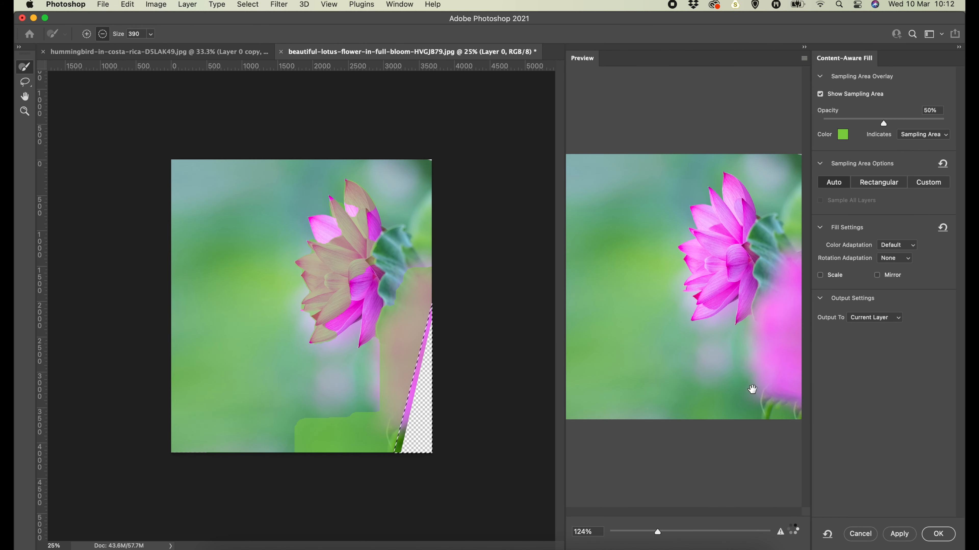
pyautogui.click(940, 534)
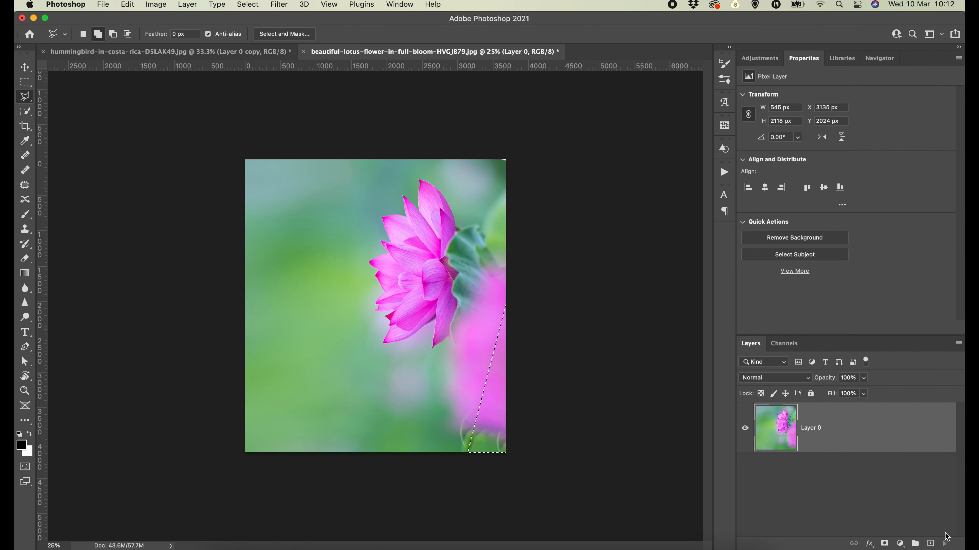
pyautogui.press('super+d')
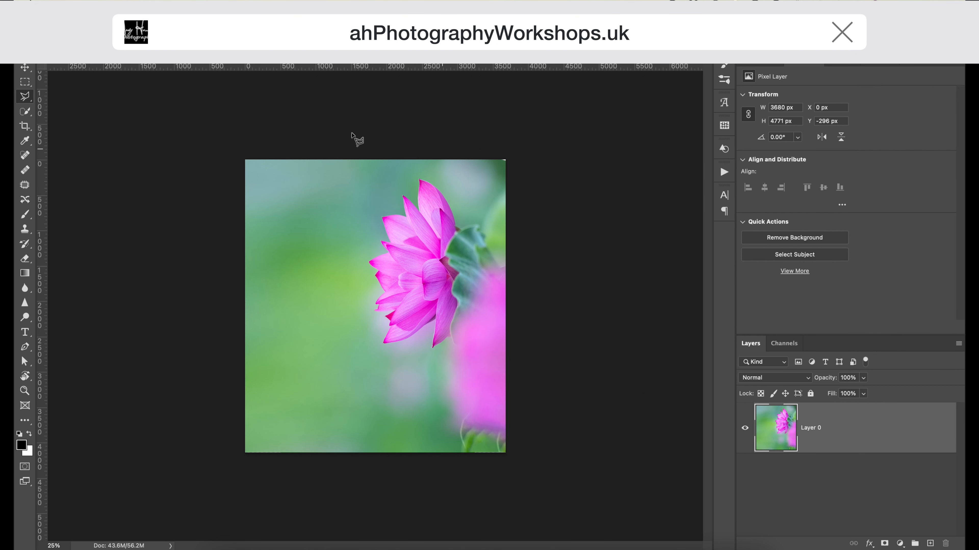
# Resize the lotus image proportionally to a width of 2680 pixels
pyautogui.click(156, 5)
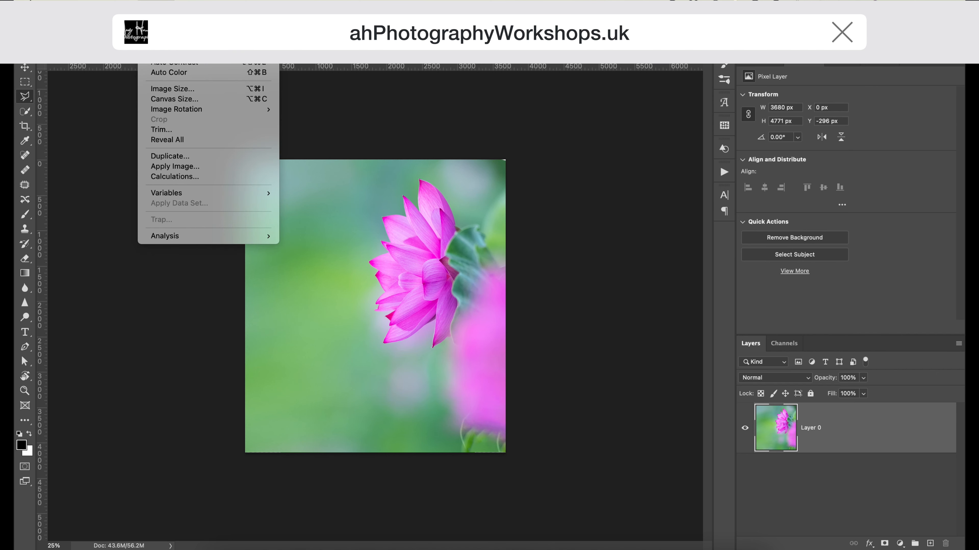
pyautogui.click(192, 93)
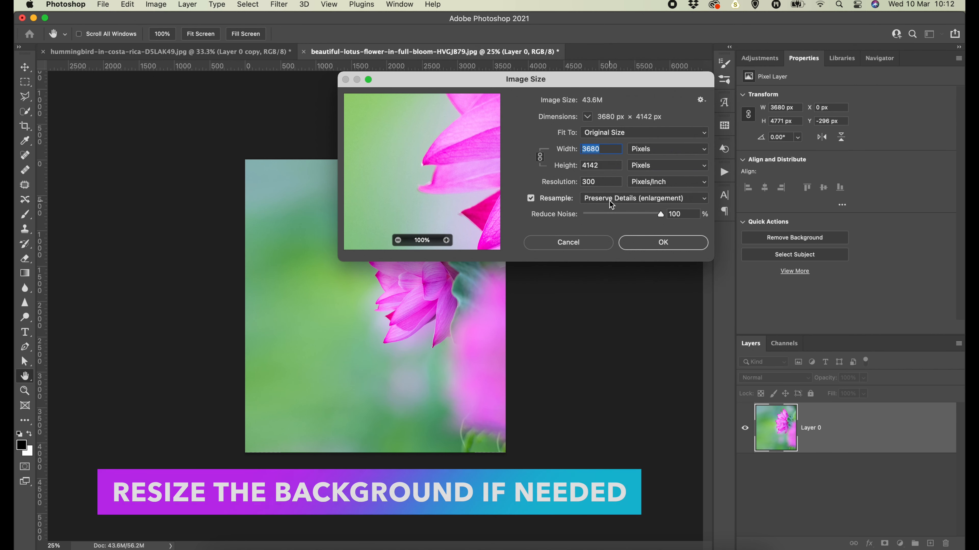
pyautogui.click(587, 149)
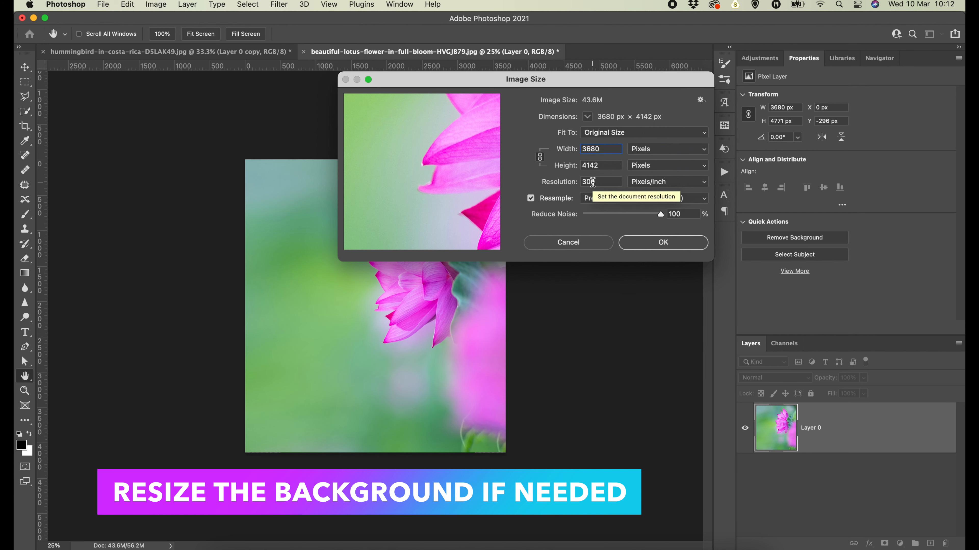
pyautogui.press('BackSpace')
pyautogui.write('2')
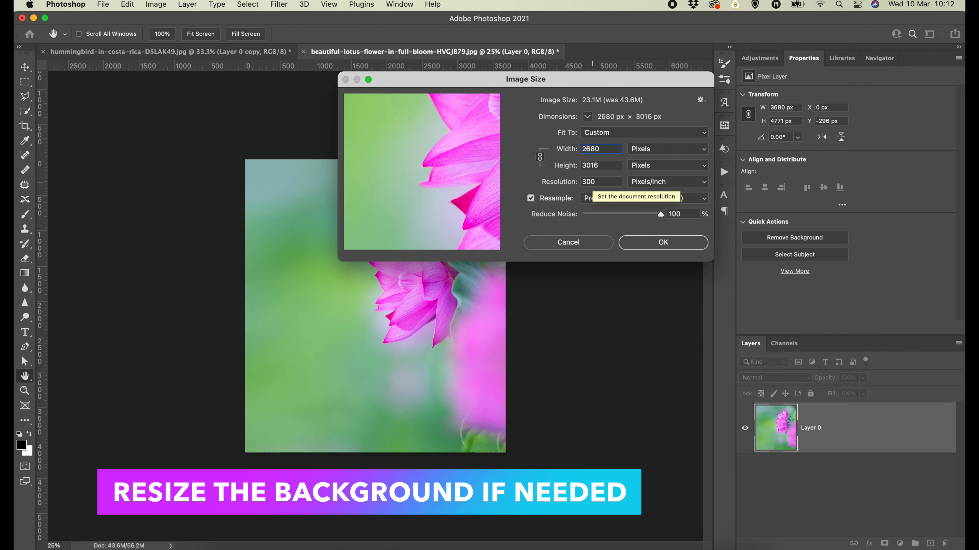
pyautogui.press('Return')
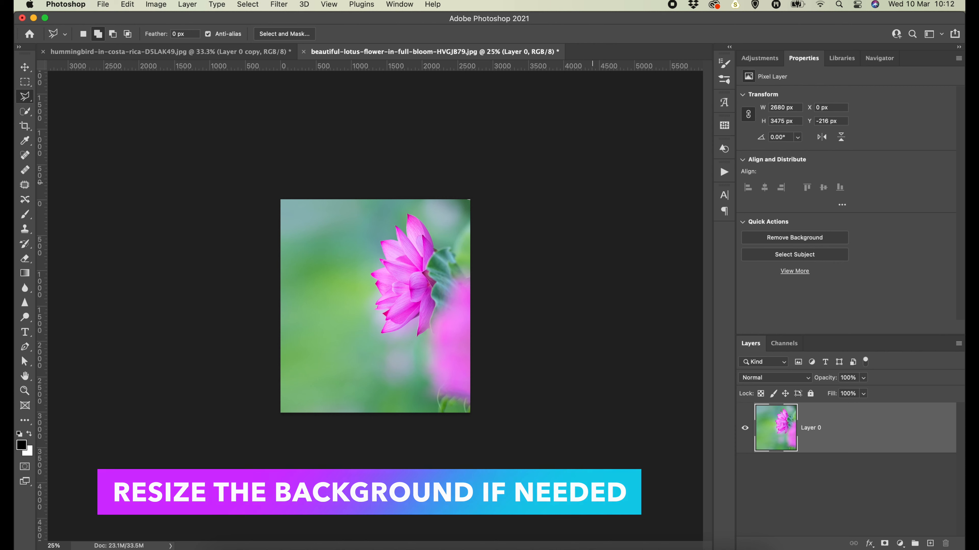
# Paste the hummingbird cutout into the lotus image and move it left so its beak overlaps the flower's left petals
pyautogui.press('super+v')
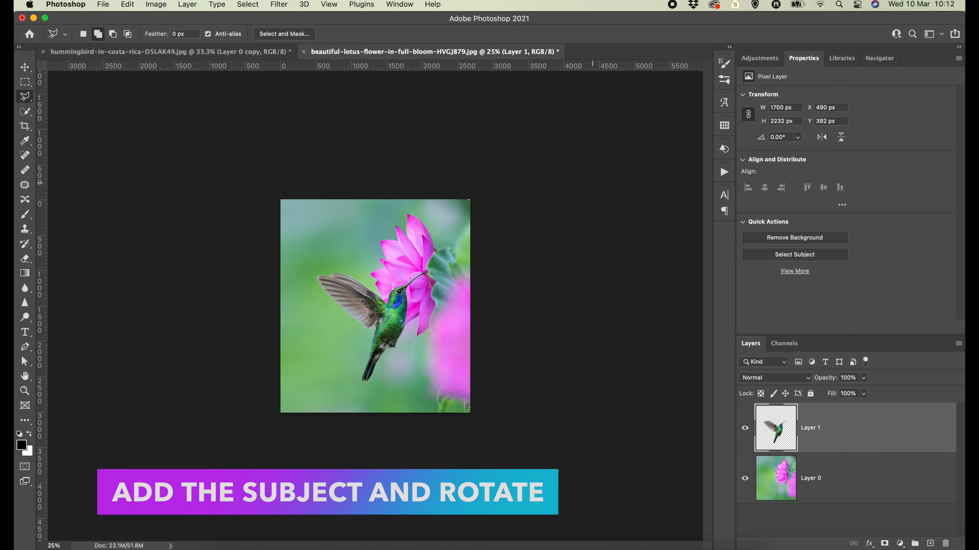
pyautogui.press('super+0')
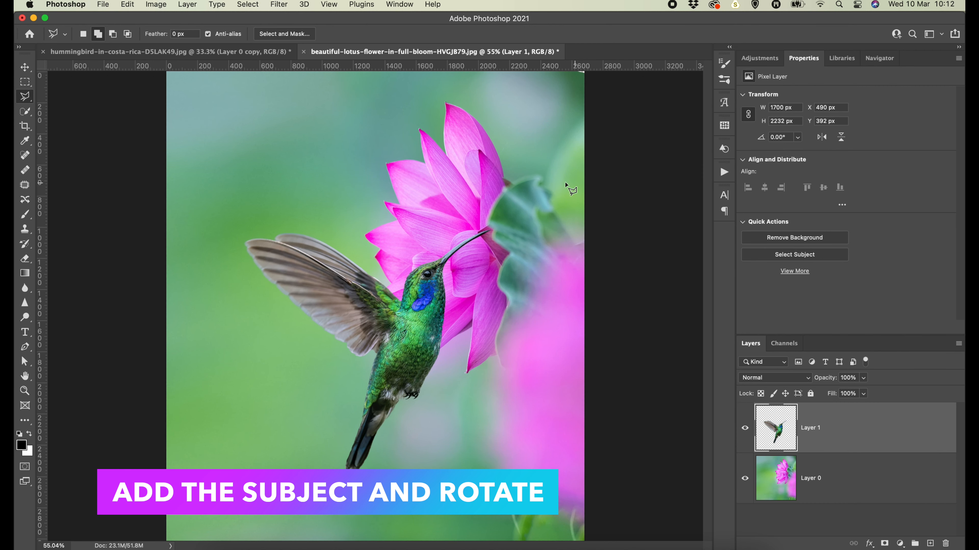
pyautogui.click(26, 68)
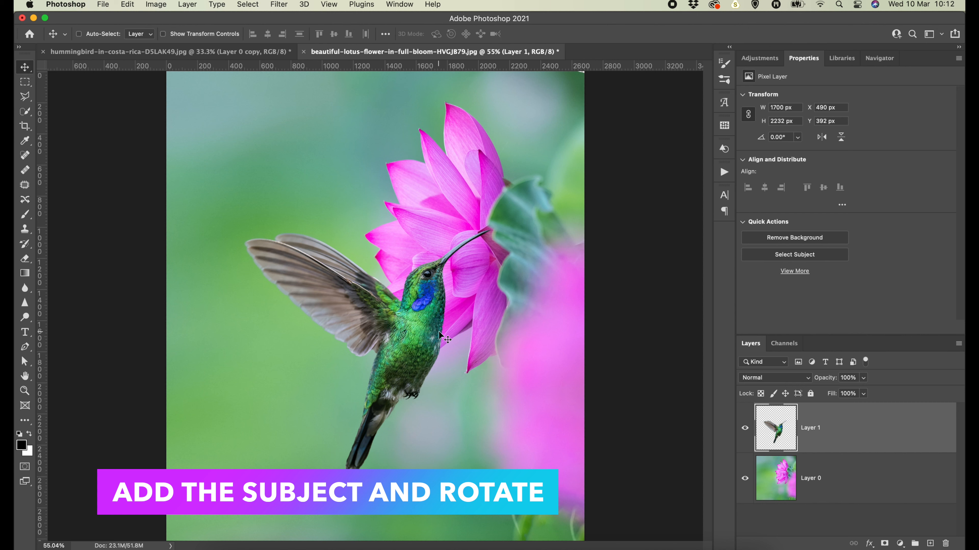
pyautogui.moveTo(420, 349); pyautogui.dragTo(355, 350)
# Rotate the hummingbird slightly clockwise with Free Transform and shift it up so its beak points into the flower
pyautogui.press('super+t')
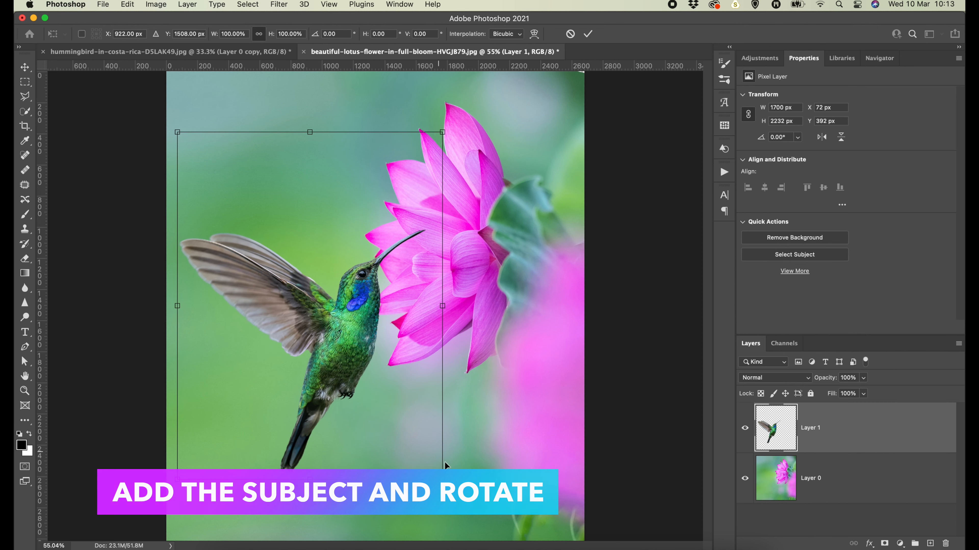
pyautogui.moveTo(453, 482); pyautogui.dragTo(409, 512)
pyautogui.moveTo(331, 359); pyautogui.dragTo(326, 337)
pyautogui.press('Return')
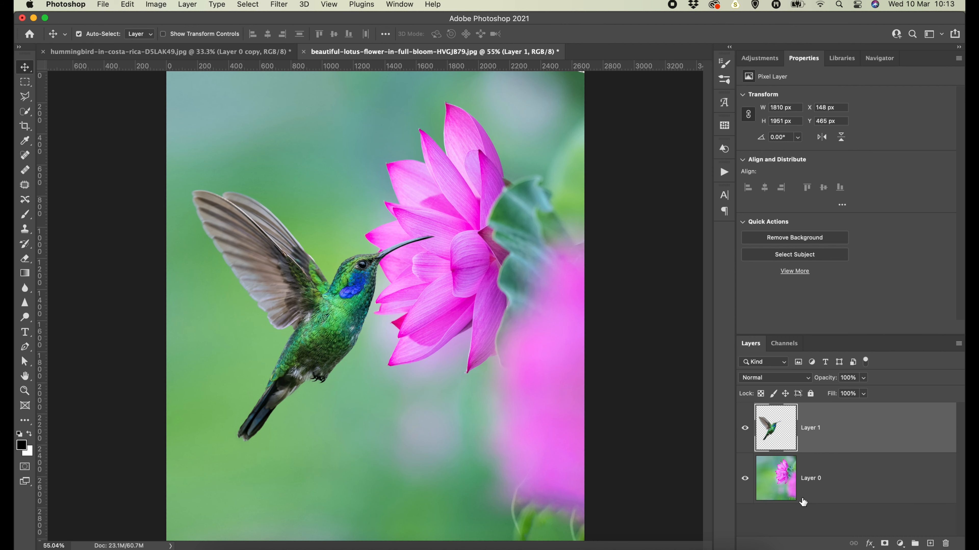
# Outline the tip of the beak with the Polygonal Lasso and hide it with a layer mask on the hummingbird layer
pyautogui.press('super+1')
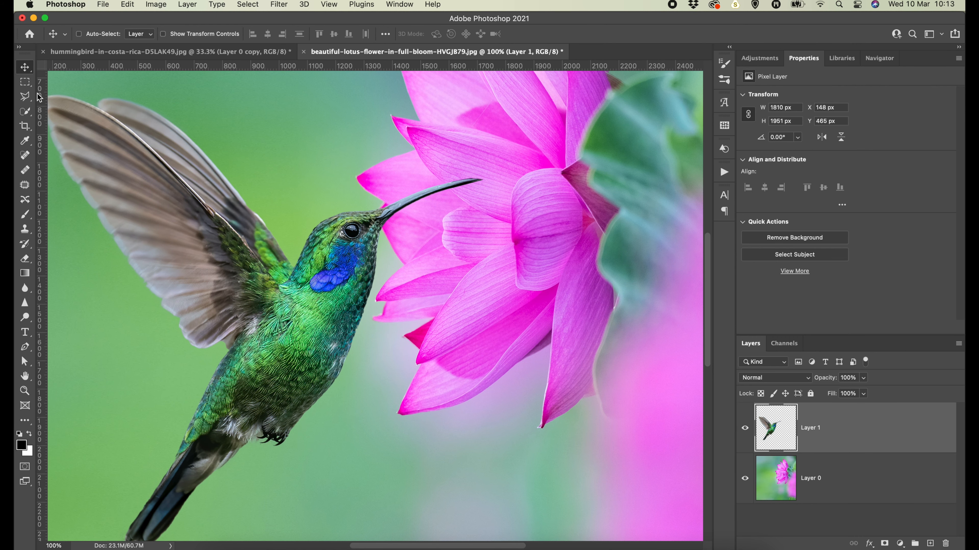
pyautogui.click(25, 97)
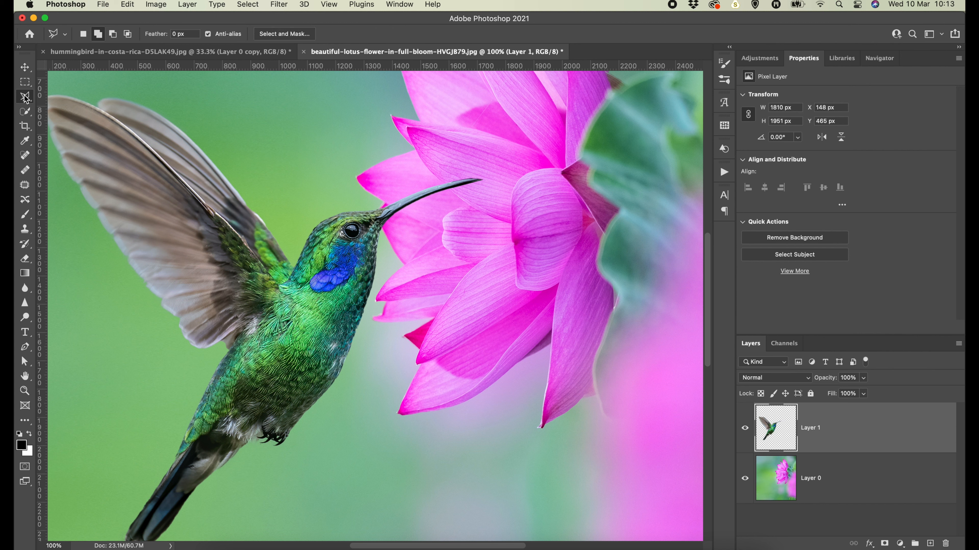
pyautogui.click(457, 196)
pyautogui.click(439, 181)
pyautogui.click(484, 167)
pyautogui.click(501, 190)
pyautogui.click(457, 197)
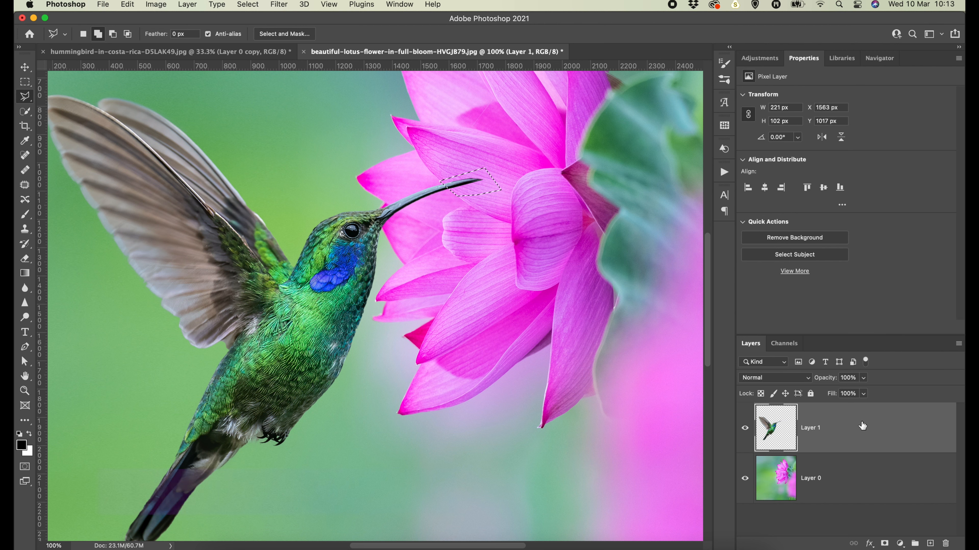
pyautogui.keyDown('alt'); pyautogui.click(885, 543); pyautogui.keyUp('alt')
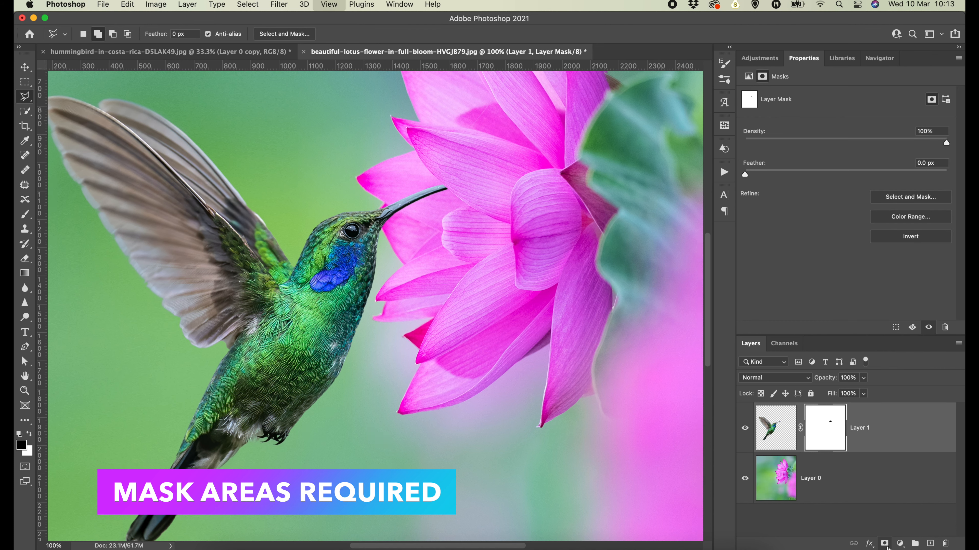
pyautogui.press('super+0')
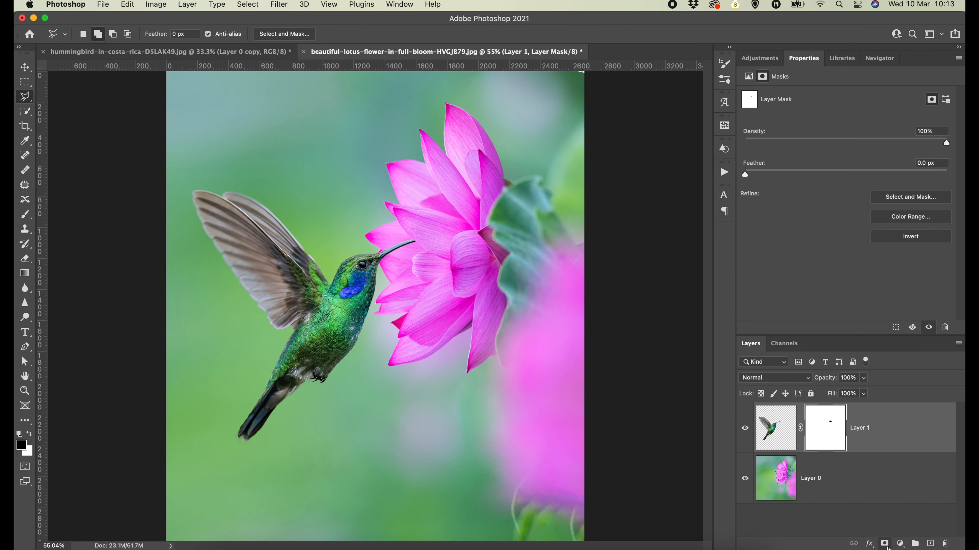
# Select the lotus background layer (Layer 0) and hide the hummingbird layer (Layer 1)
pyautogui.click(873, 493)
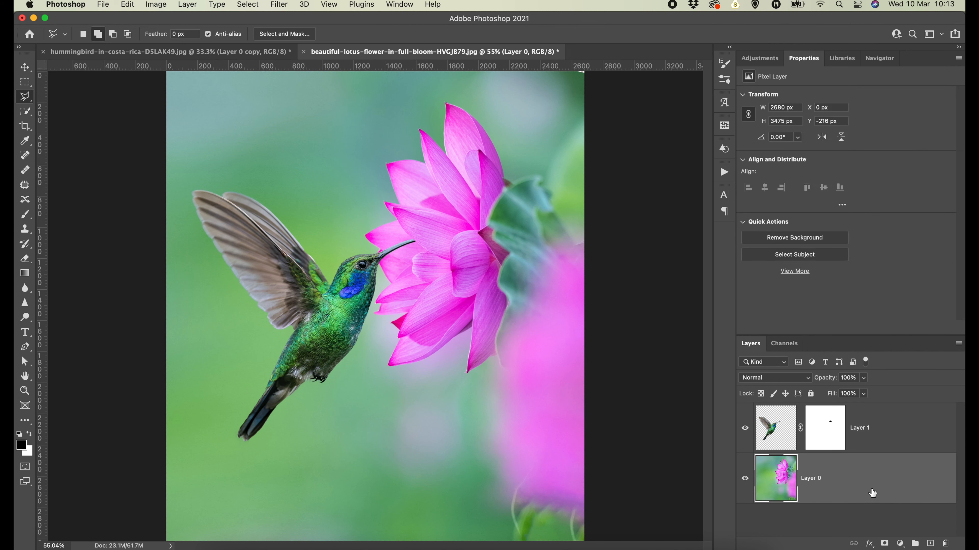
pyautogui.click(900, 543)
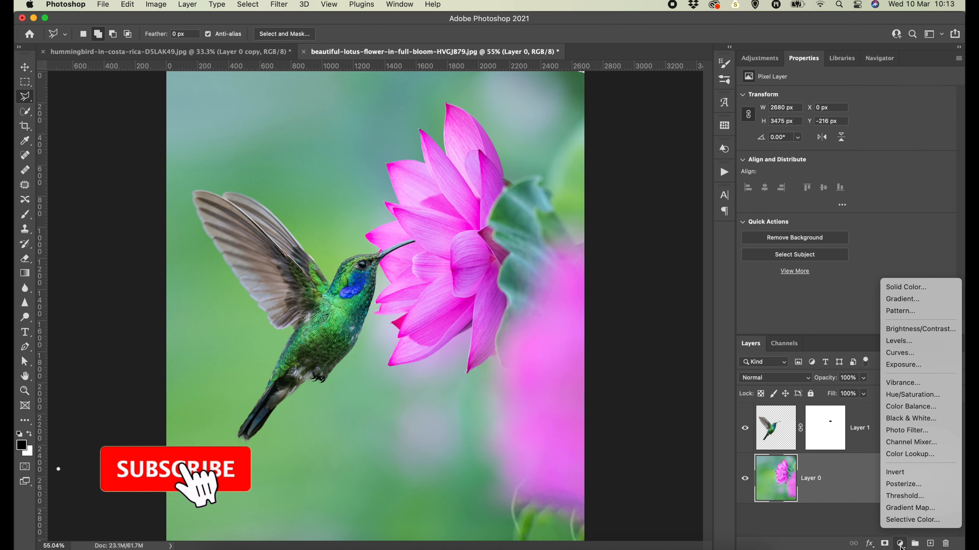
pyautogui.click(746, 430)
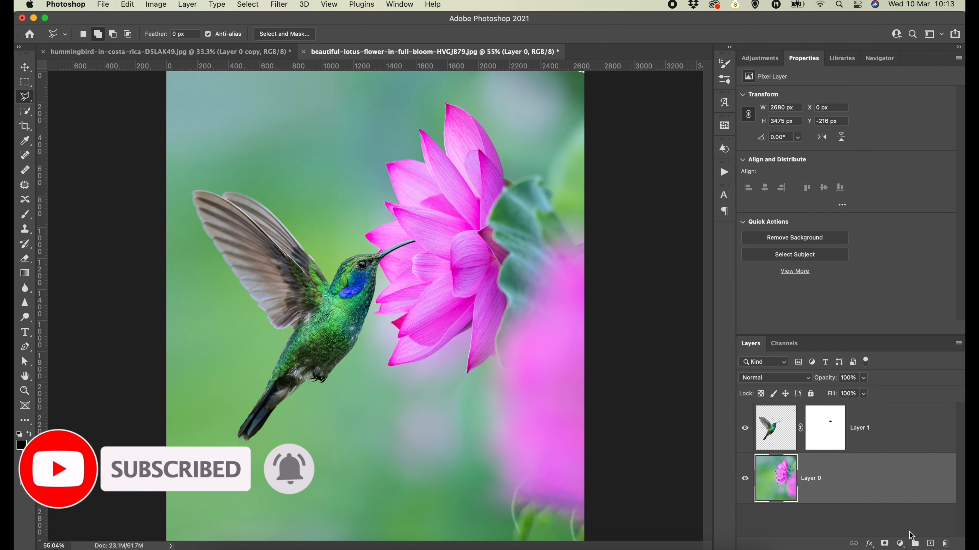
pyautogui.click(745, 428)
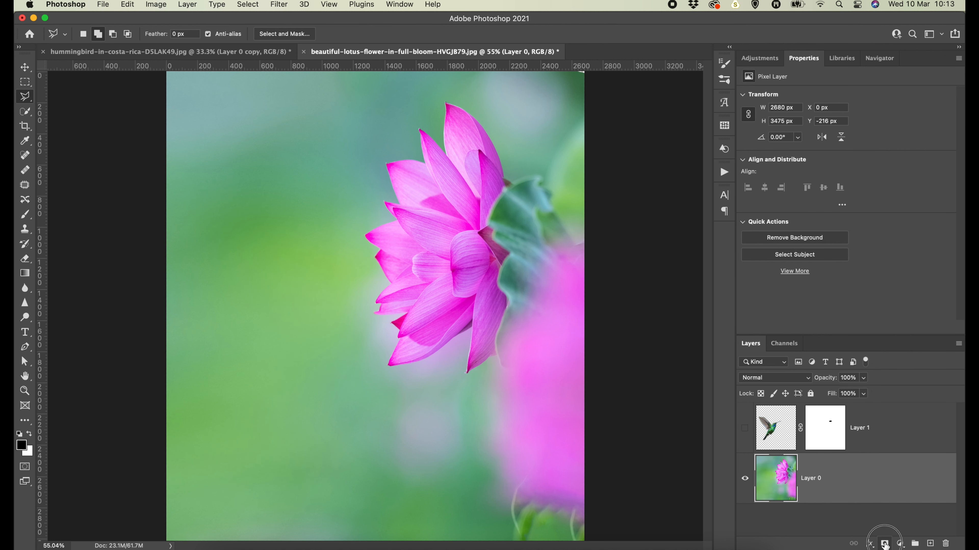
# Add an Exposure adjustment layer above the lotus background, undoing the layer mask added by mistake
pyautogui.click(885, 544)
pyautogui.press('super+z')
pyautogui.click(900, 543)
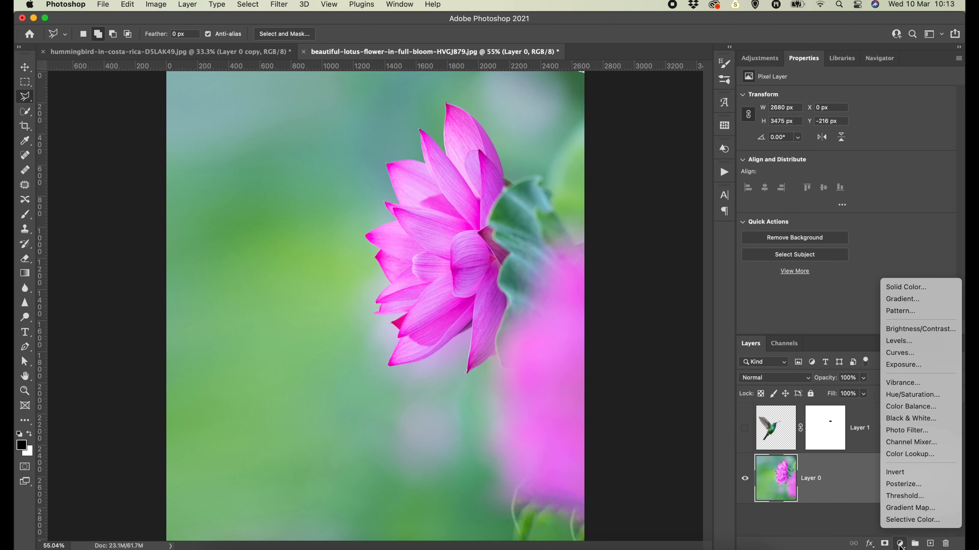
pyautogui.click(904, 365)
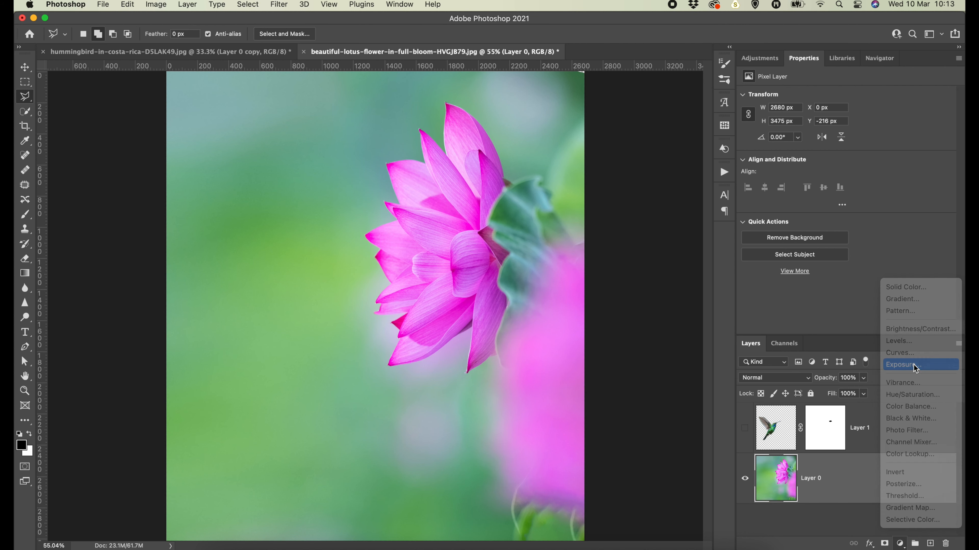